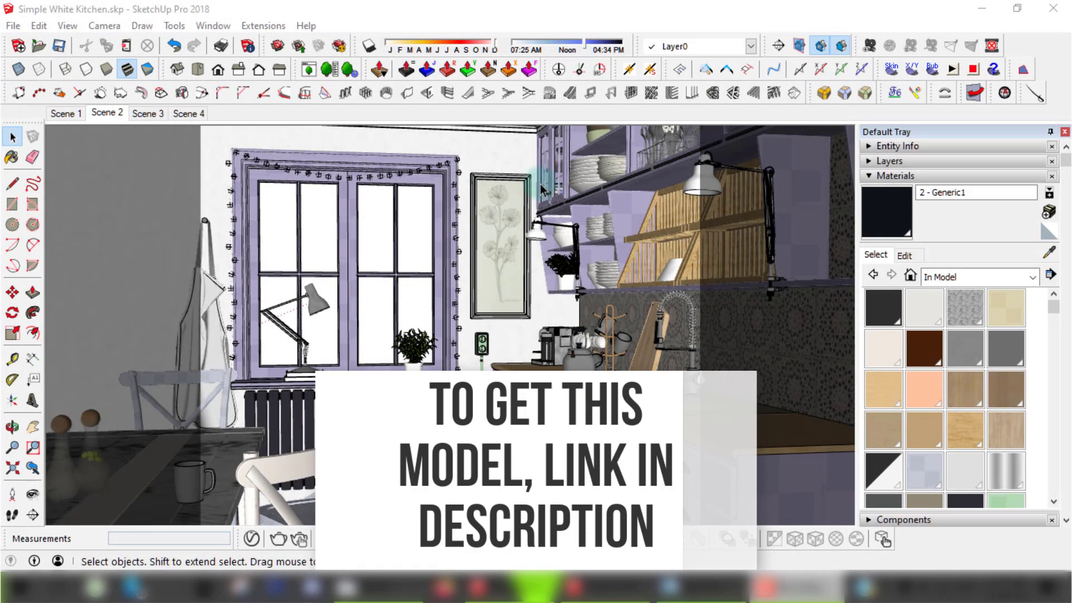
Step: Bring the Simple White Kitchen model window into focus
click(572, 12)
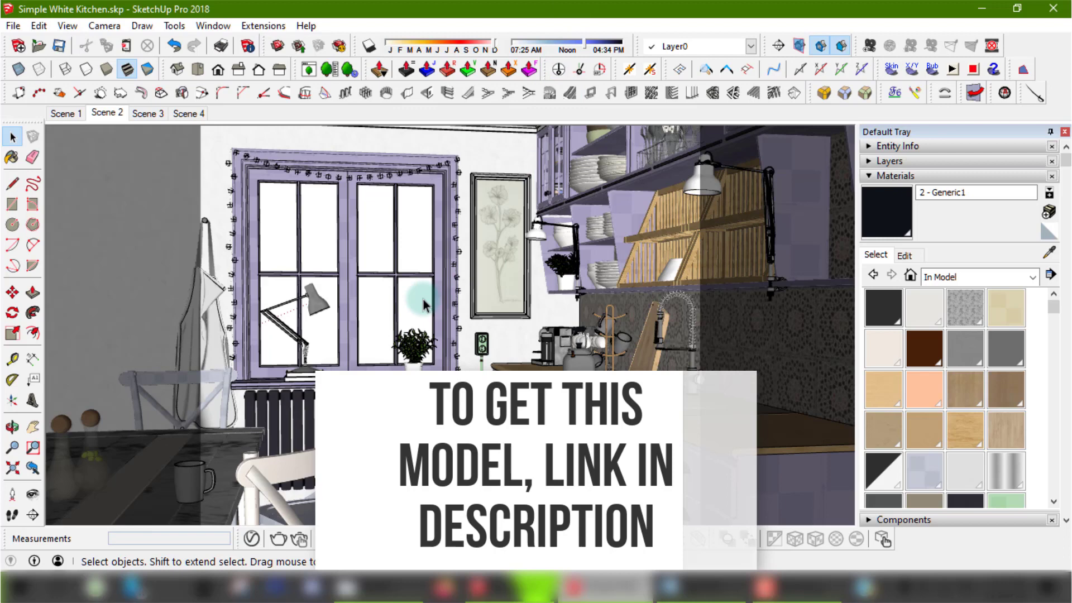
Step: Hide the Ceiling layer in the Layers panel
click(909, 175)
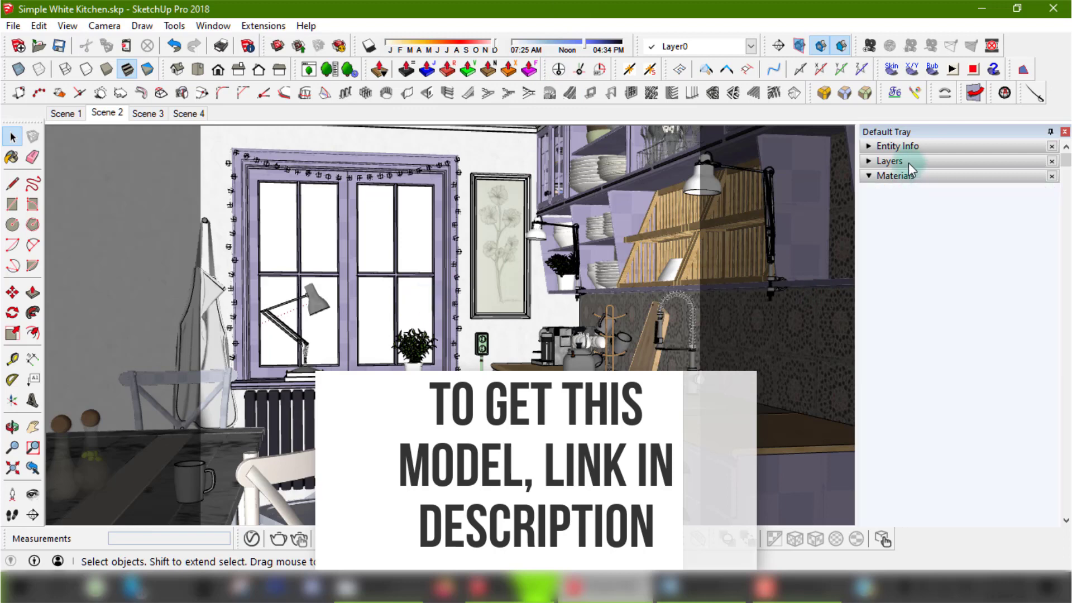
click(907, 161)
click(1010, 231)
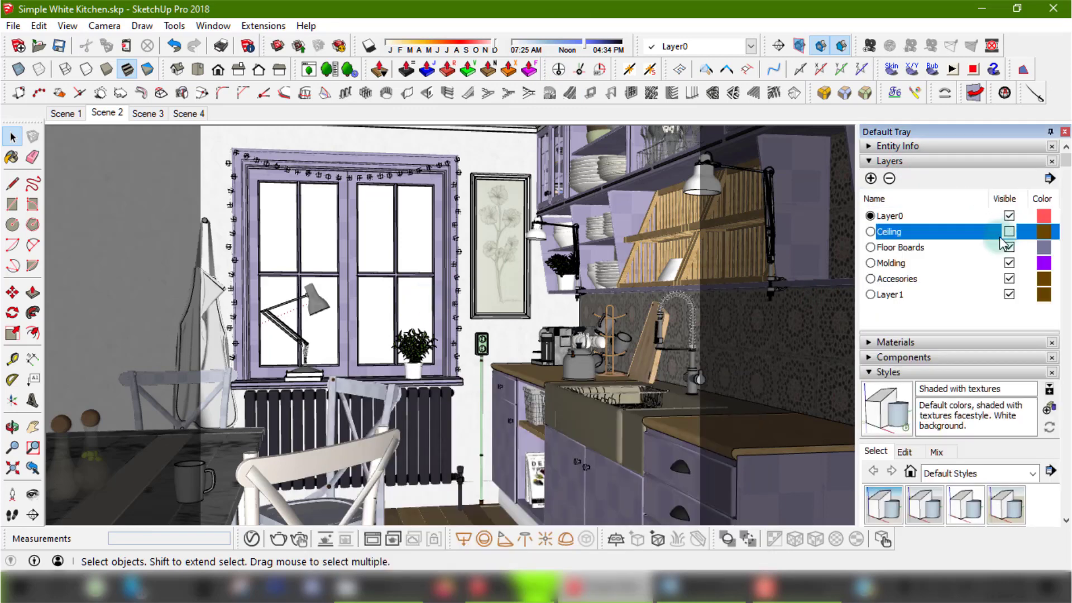
Step: Orbit overhead, then along the kitchen toward the table and a wall opening
key(o)
drag(411, 205, 577, 416)
key(space)
scroll(577, 416, down, 5)
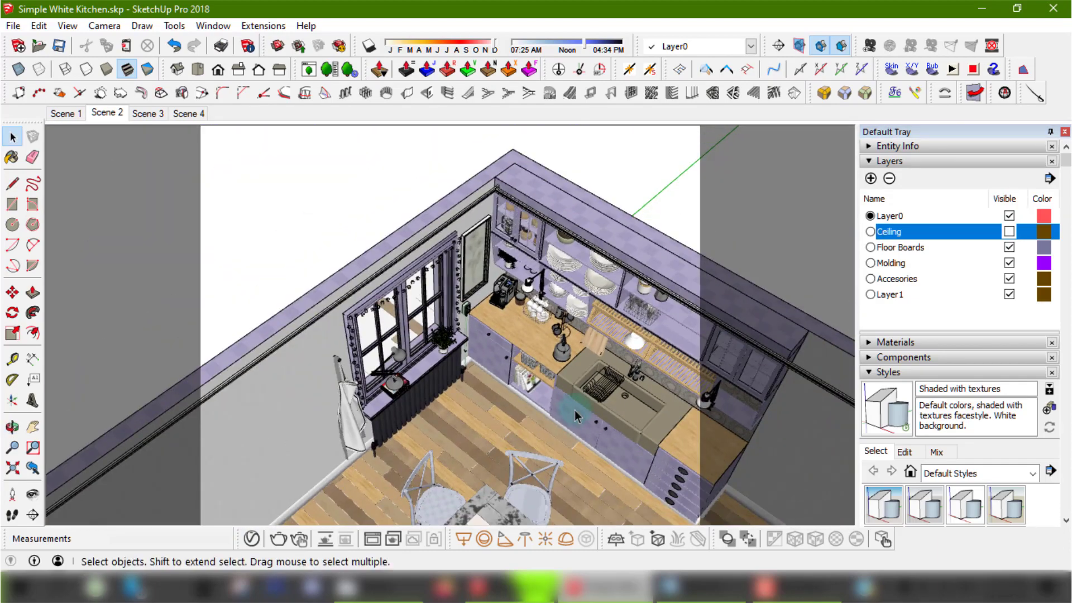
middle_drag(577, 416, 487, 312)
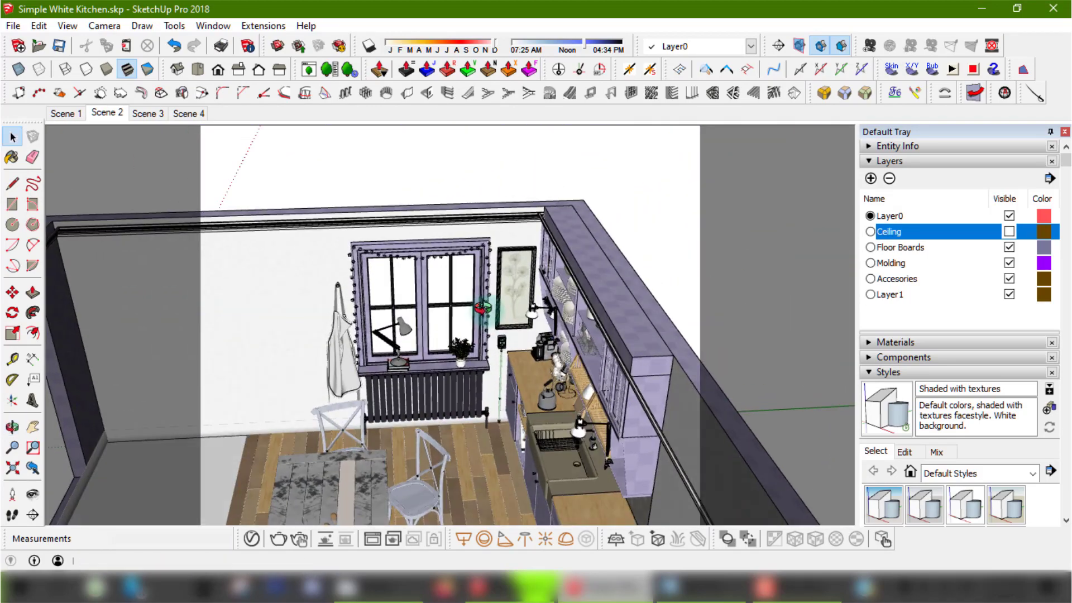
scroll(653, 196, up, 5)
middle_drag(653, 196, 440, 297)
Step: Select the dome object, clear the selection, and return to the Scene 2 view
click(444, 305)
click(422, 376)
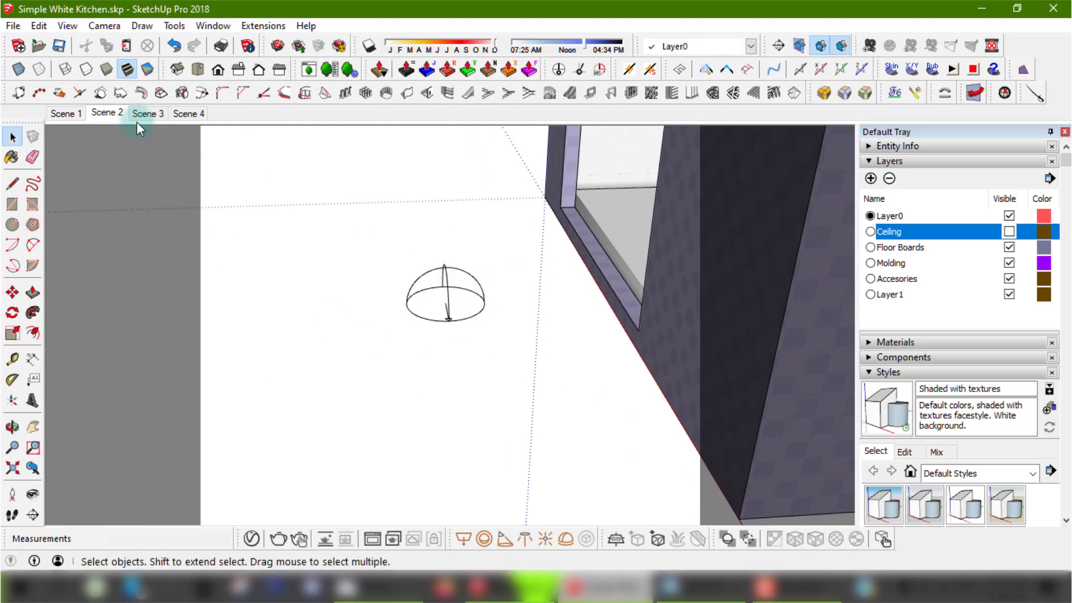
click(112, 116)
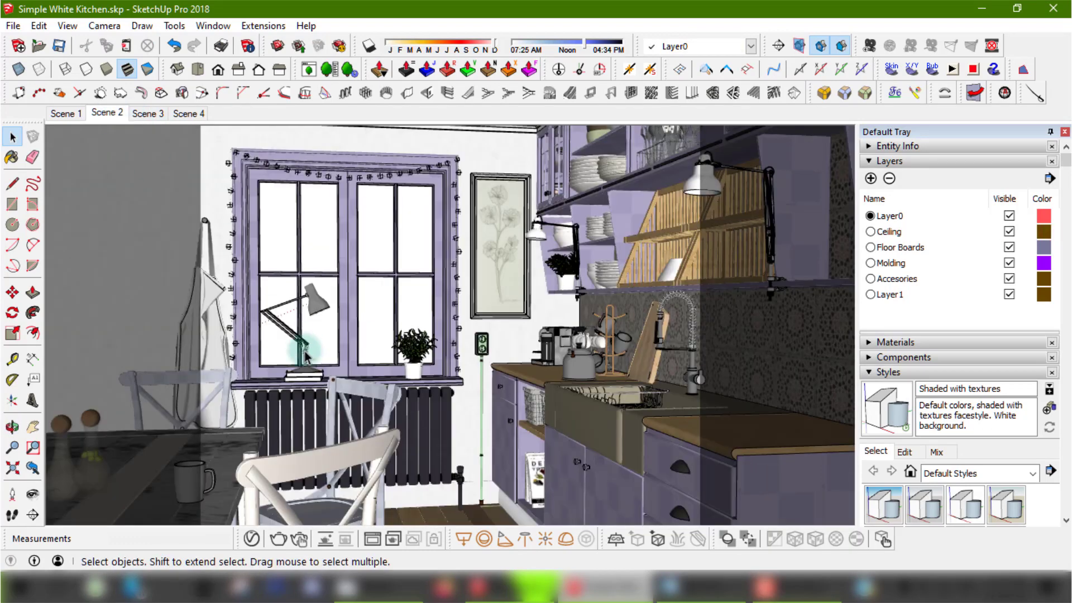
Step: Show V-Ray render settings with Environment expanded (GI colour #E7F4FF, intensity 1)
click(253, 545)
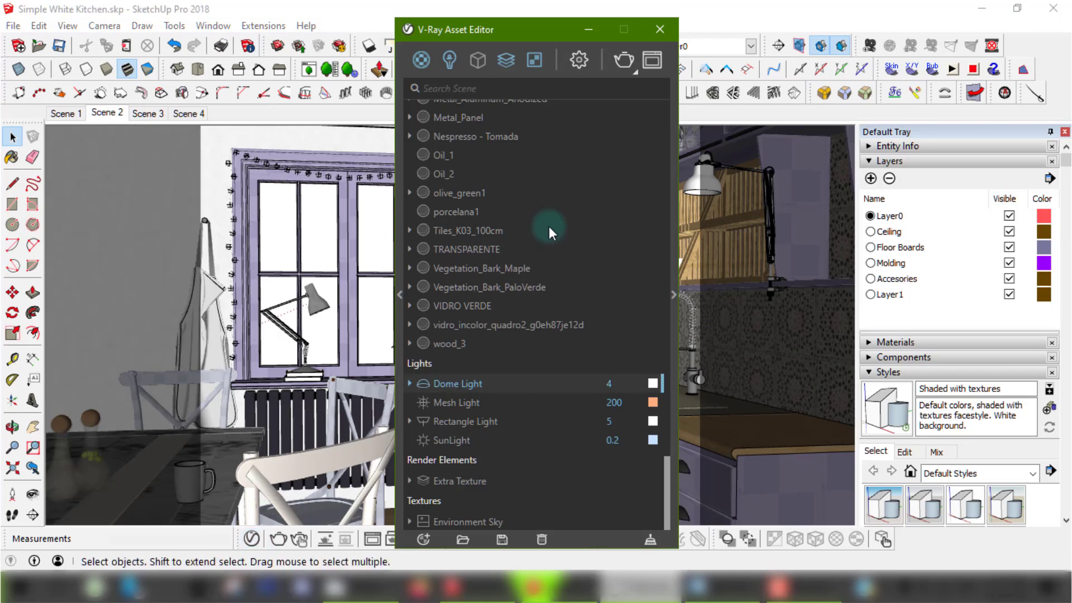
click(578, 60)
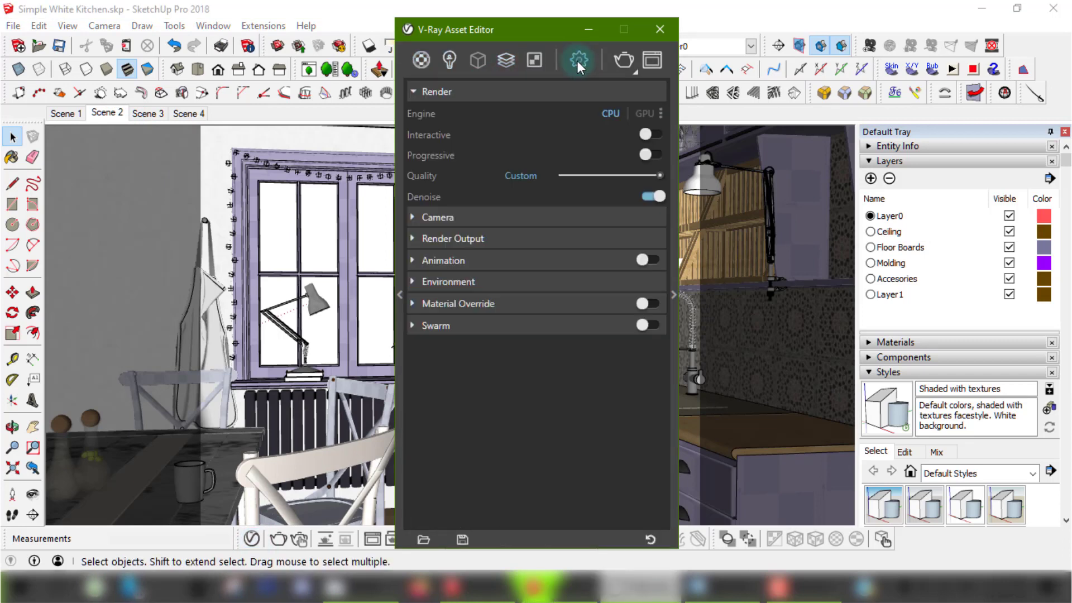
click(445, 281)
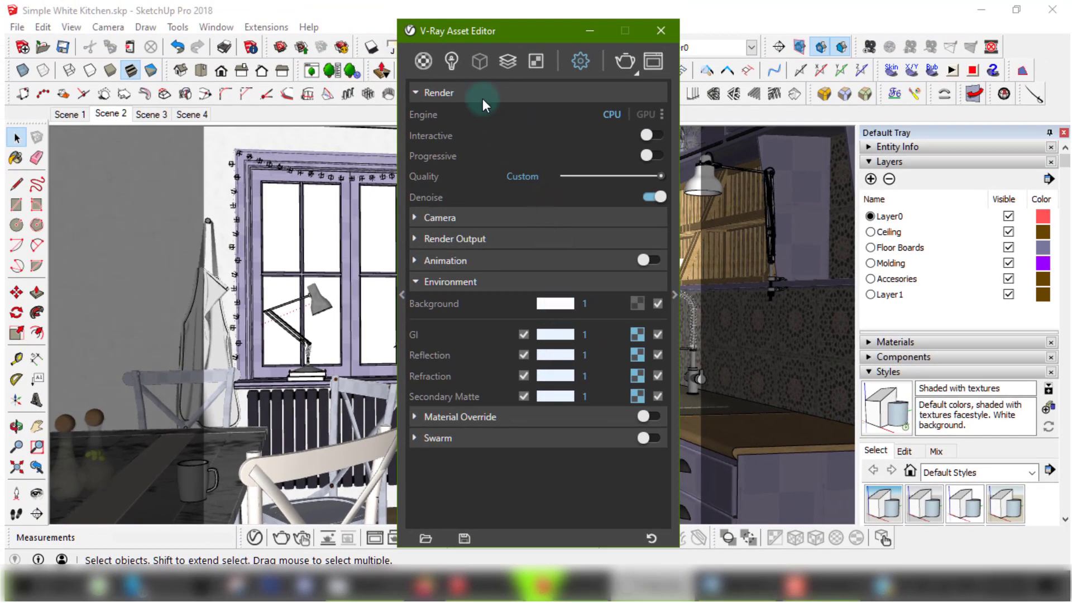
Step: Select SunLight in the V-Ray Lights list and expand its preview and parameters
click(451, 60)
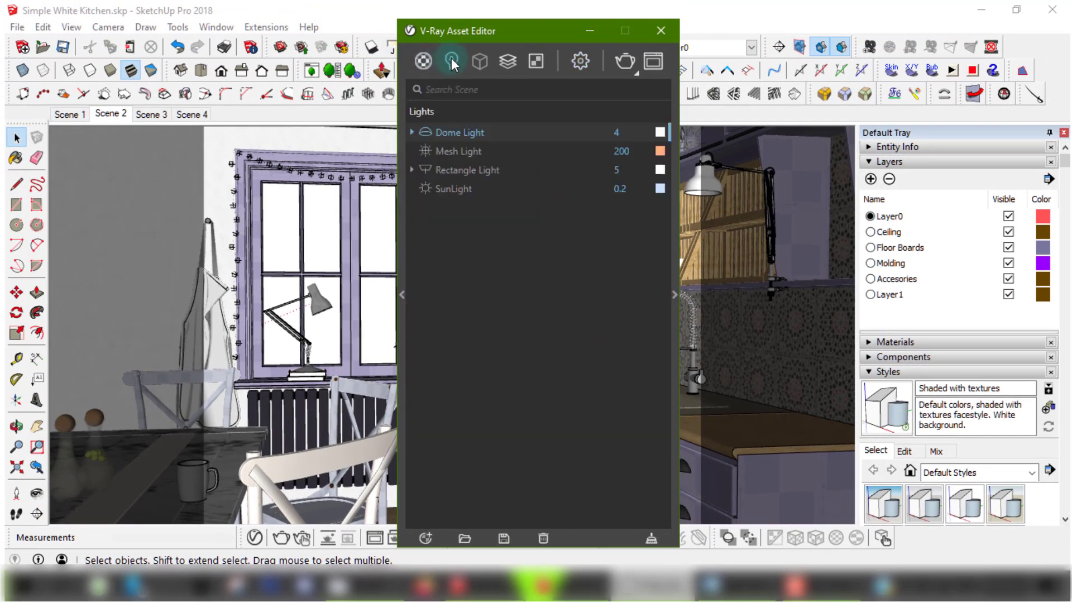
click(482, 202)
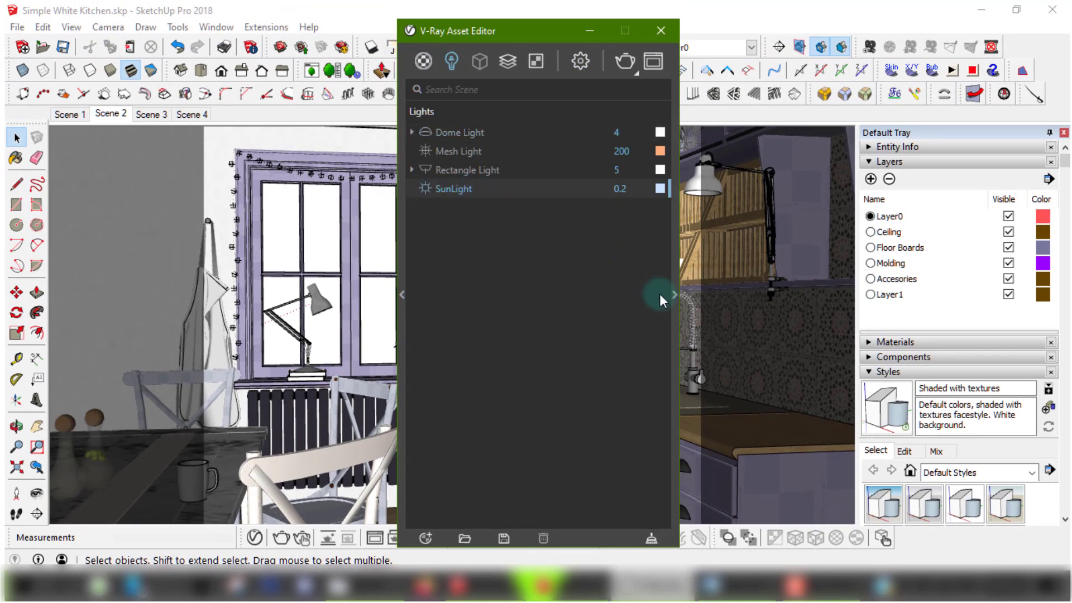
click(676, 296)
drag(788, 41, 578, 22)
drag(768, 372, 768, 370)
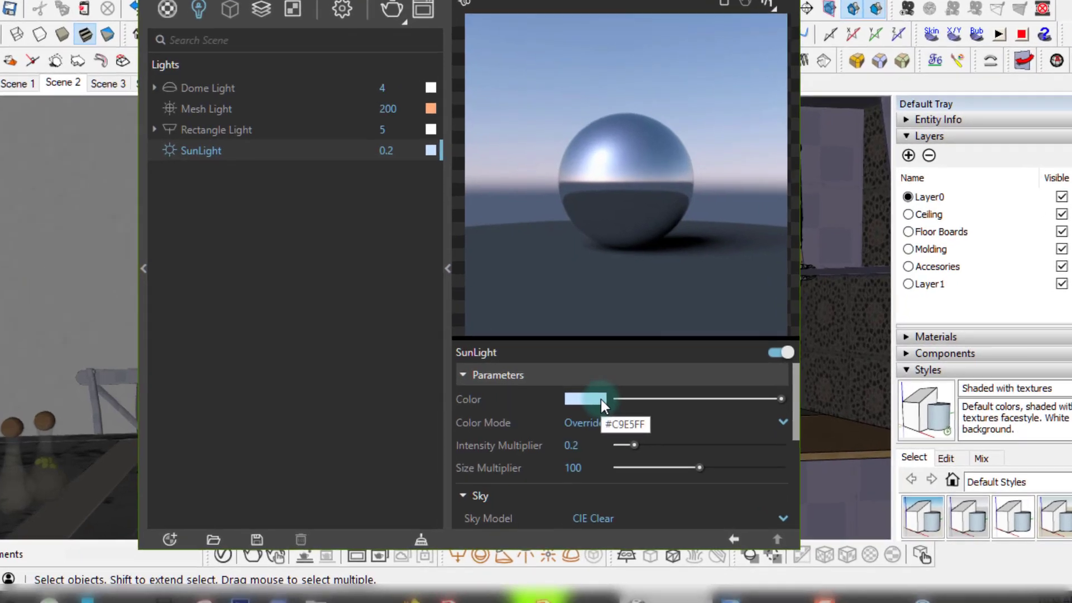
Step: Check SunLight's light-blue colour in the Color Picker and the Sky section's Turbidity
click(595, 398)
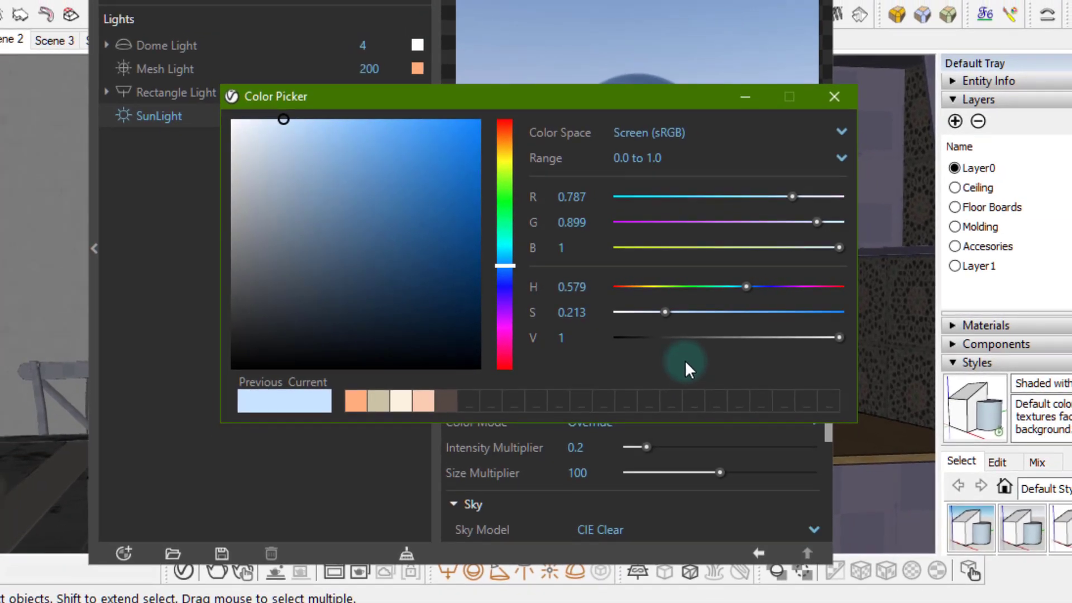
click(836, 98)
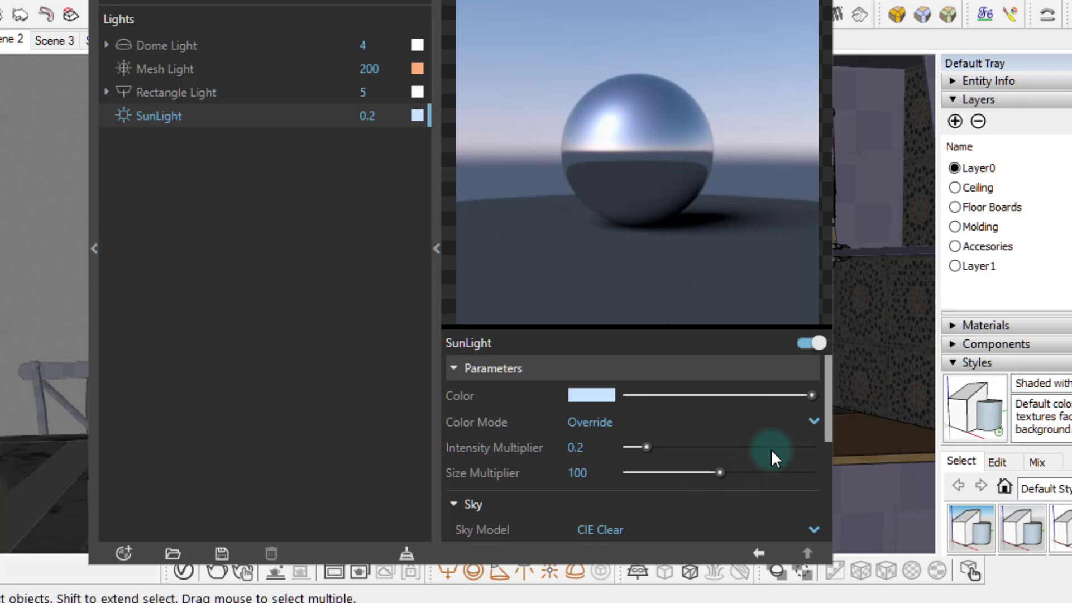
drag(828, 391, 822, 451)
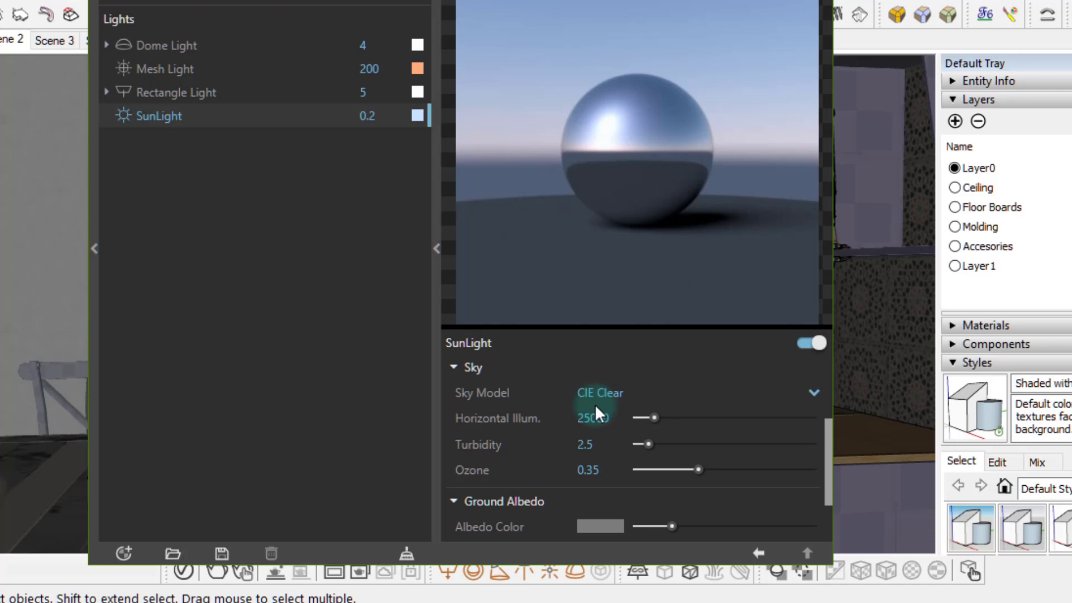
click(598, 445)
drag(814, 447, 812, 374)
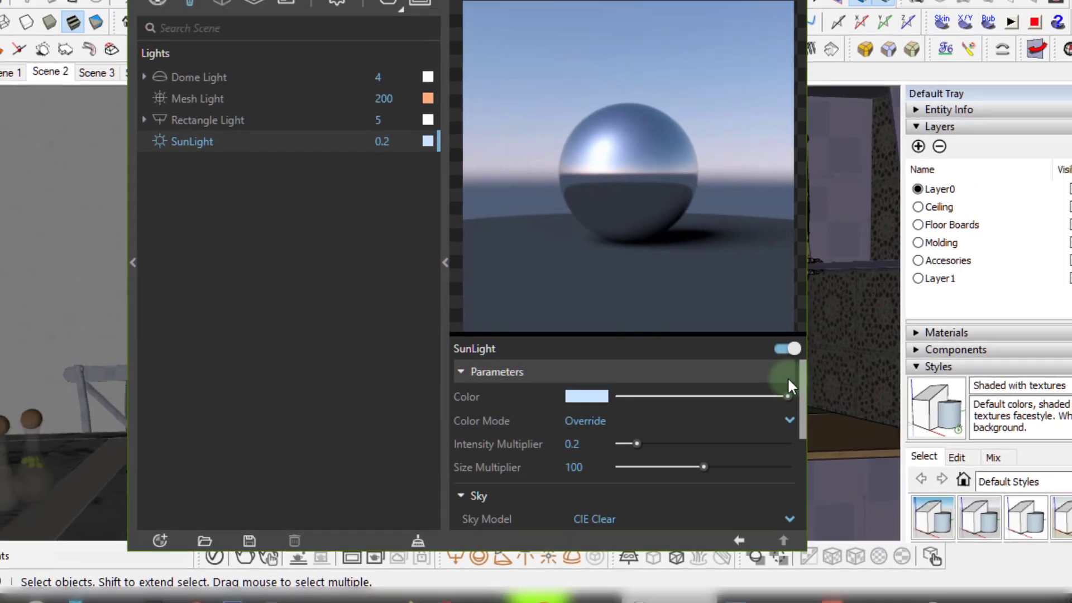
Step: Collapse SunLight Parameters and review the Dome Light's HDR sky settings
click(496, 376)
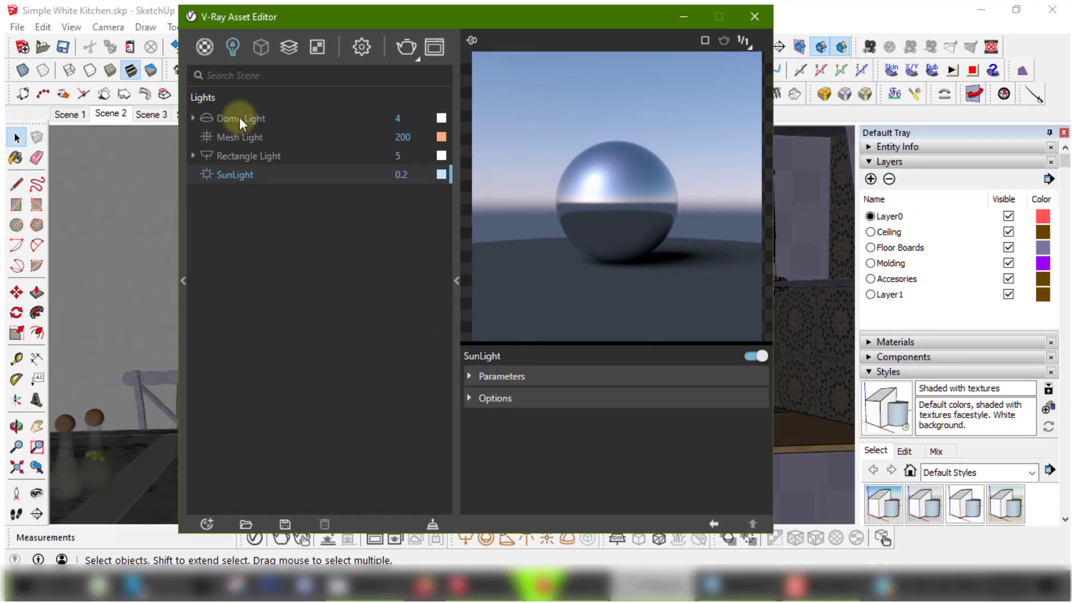
click(240, 118)
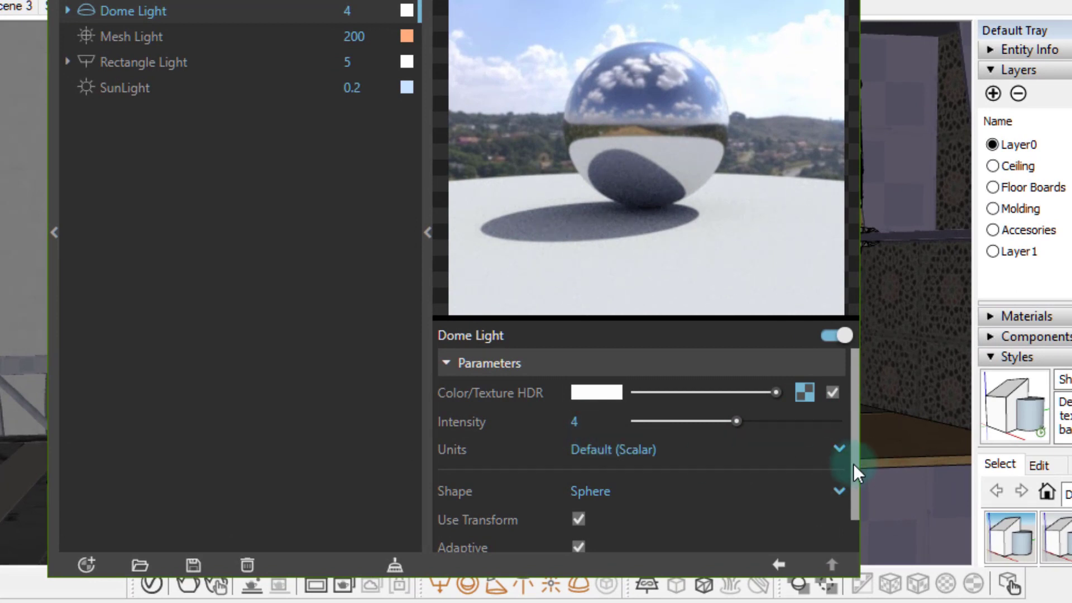
drag(854, 463, 854, 519)
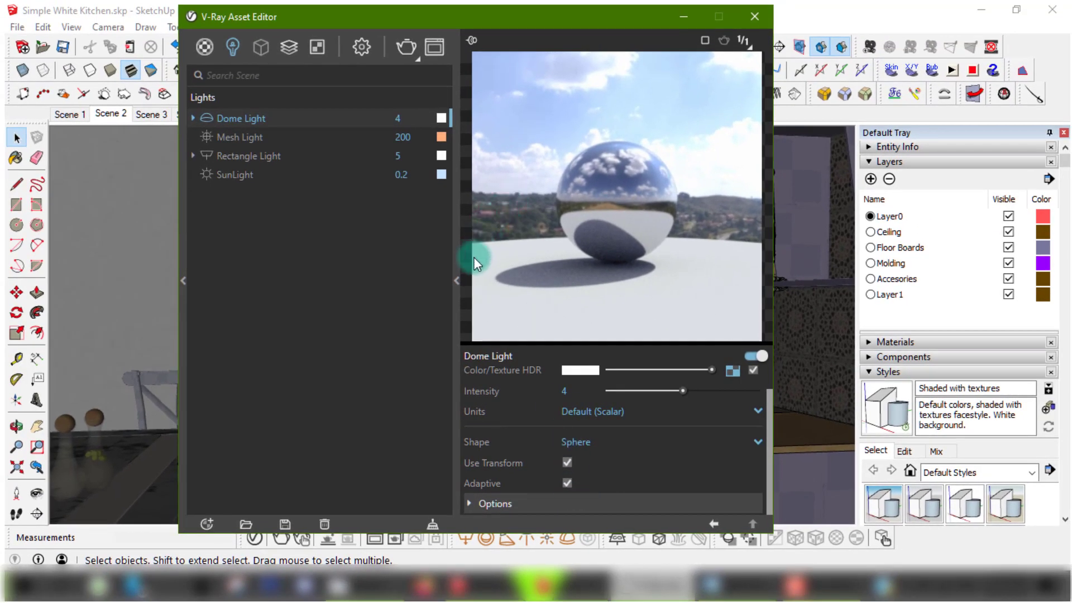
Step: Close the V-Ray Asset Editor and open the Landscape kitchen render JPG
click(456, 279)
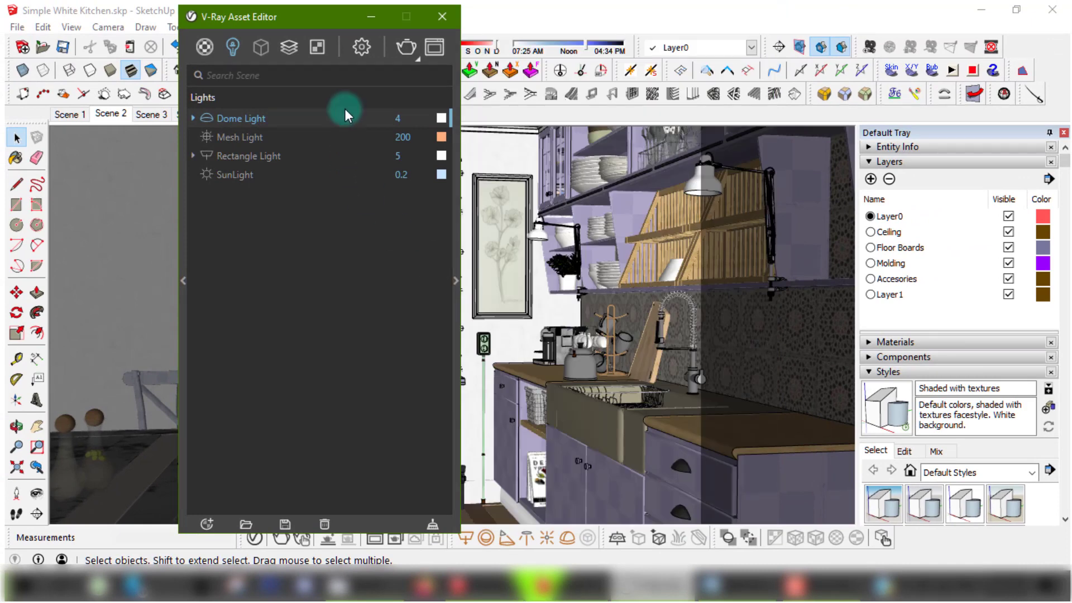
click(427, 18)
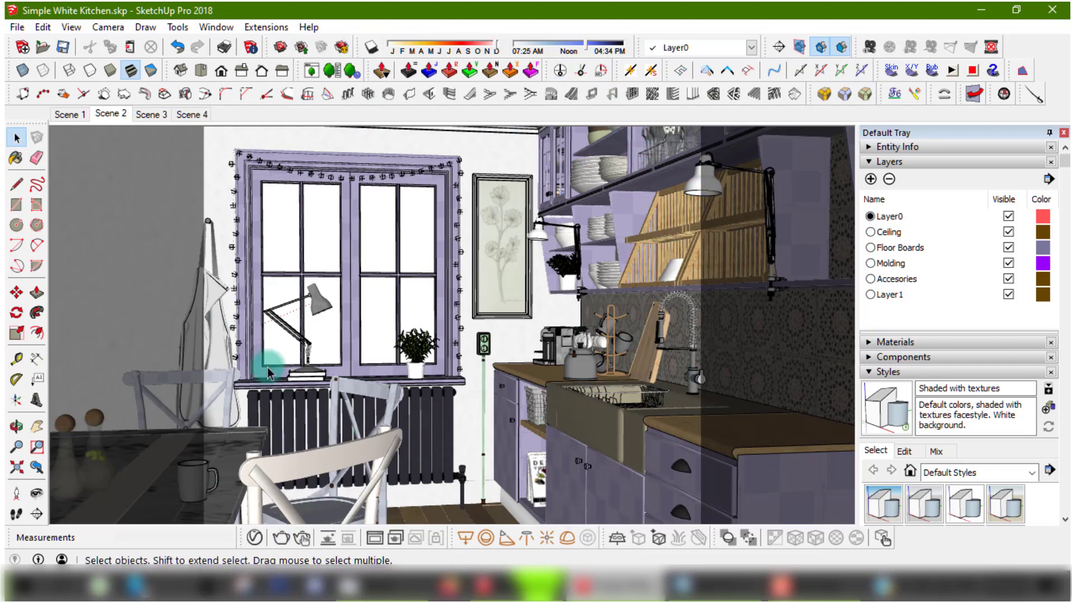
click(682, 585)
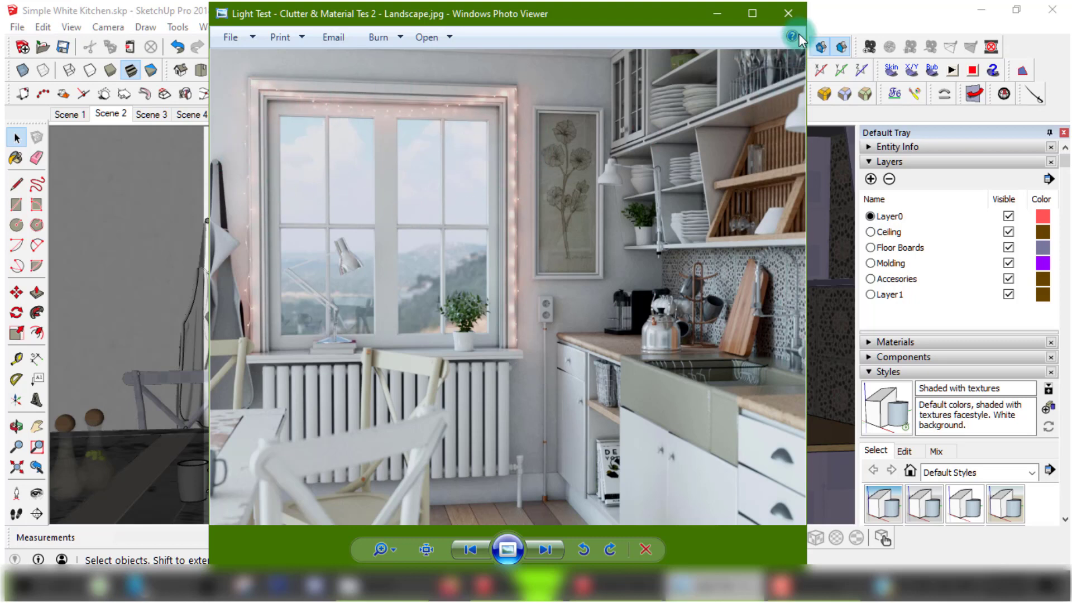
Step: Close Windows Photo Viewer after viewing the Landscape render
click(795, 16)
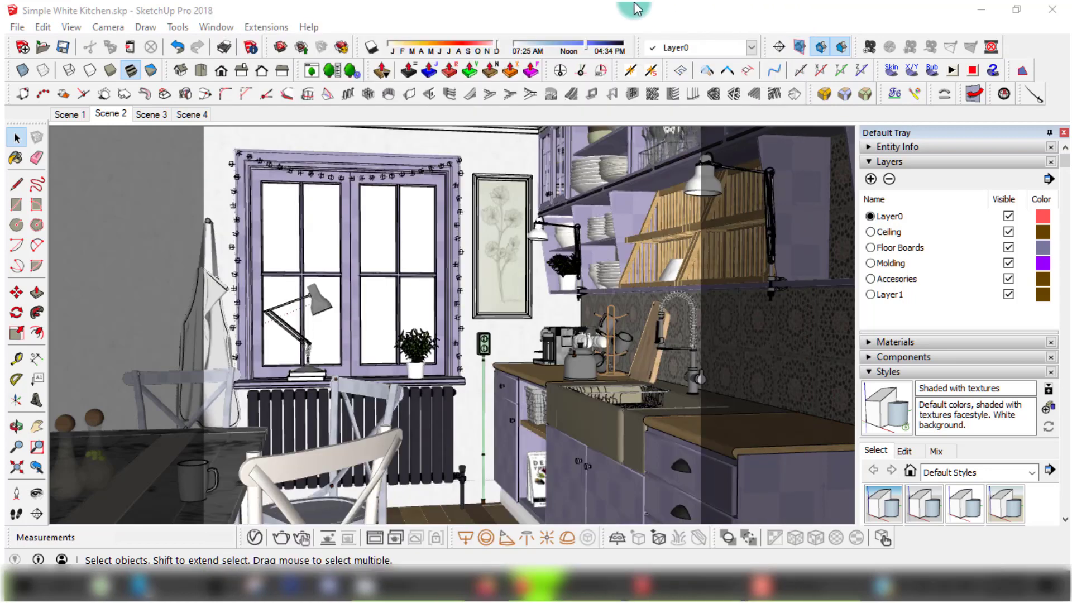
Step: Switch from the kitchen model to the open Background+04 model
click(575, 20)
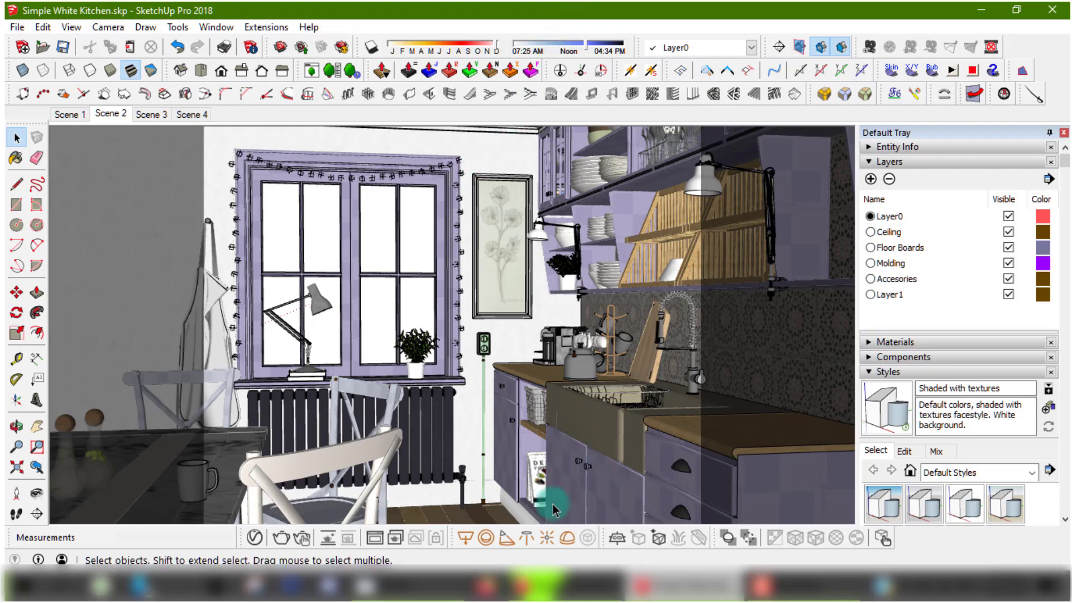
click(578, 589)
click(514, 510)
Step: Select the curved tree-line backdrop and cut it with Ctrl+X
click(395, 346)
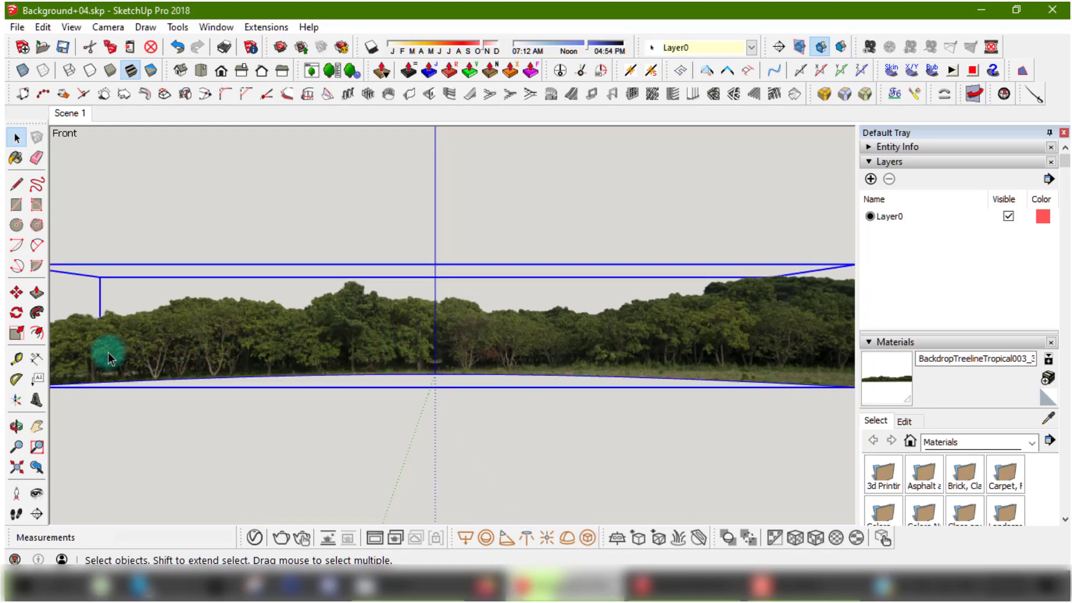
mouse_move(110, 358)
middle_down()
mouse_move(87, 355)
mouse_move(737, 359)
mouse_move(910, 347)
mouse_move(146, 346)
mouse_move(84, 332)
mouse_move(106, 344)
middle_up()
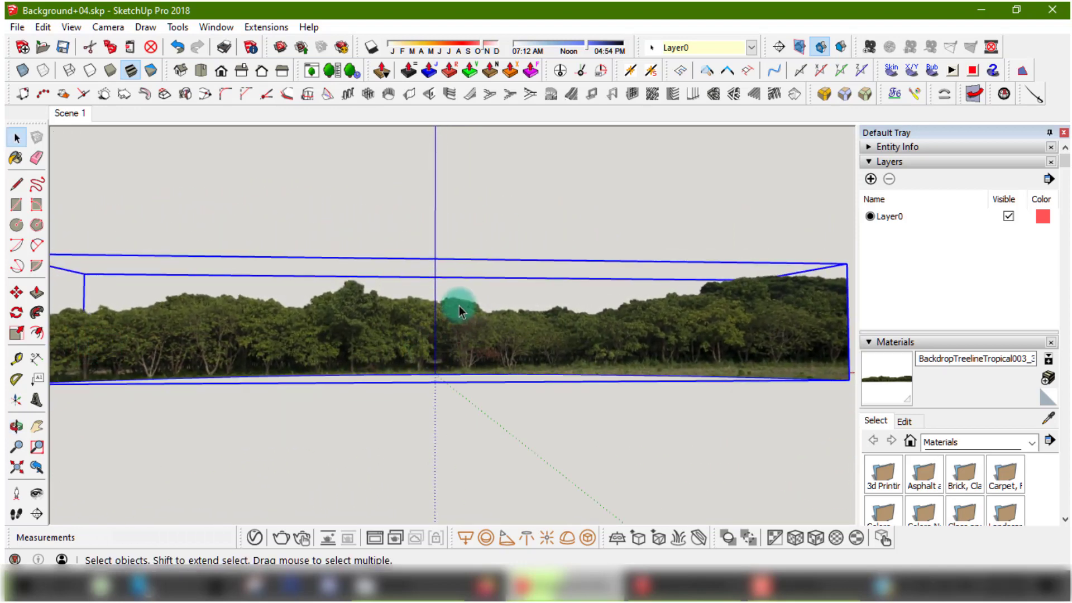
middle_drag(459, 312, 441, 454)
scroll(411, 290, down, 3)
key(ctrl+x)
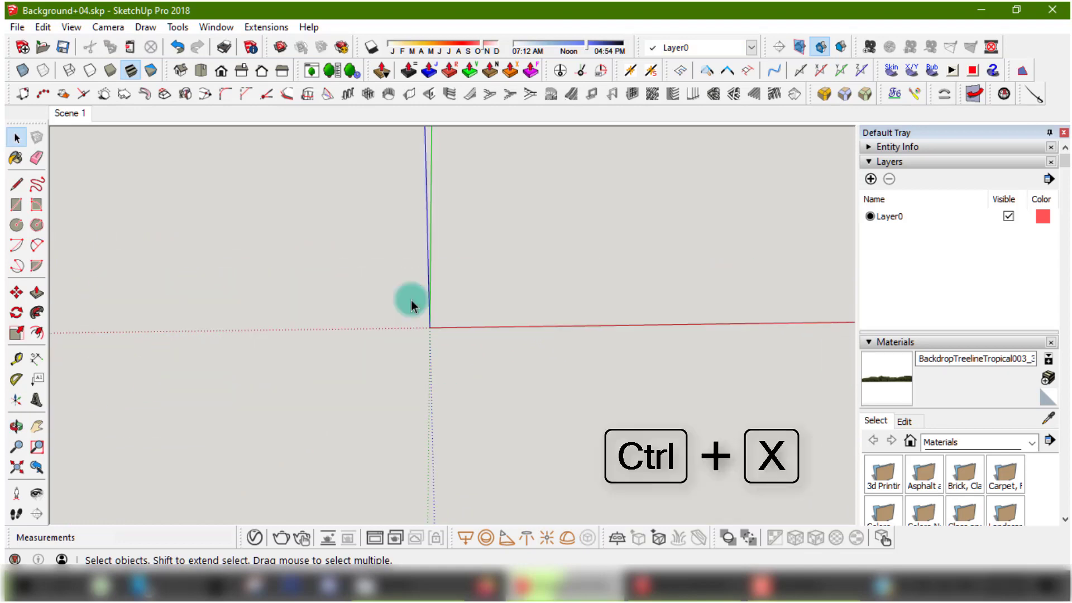
Step: Paste the tree-line backdrop into the kitchen model on Scene 4
mouse_move(749, 596)
click(688, 516)
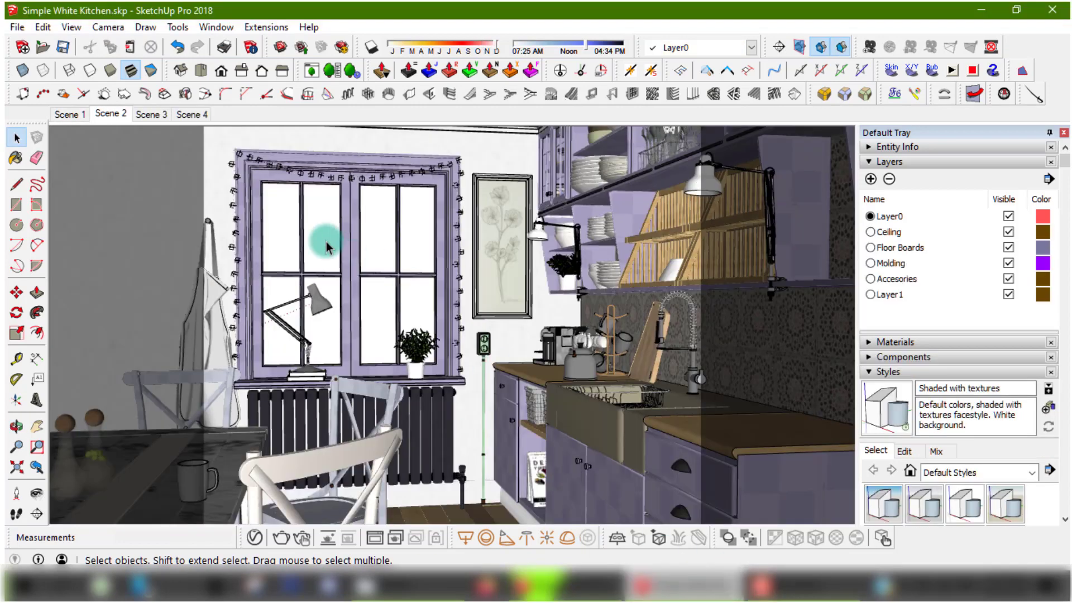
click(206, 115)
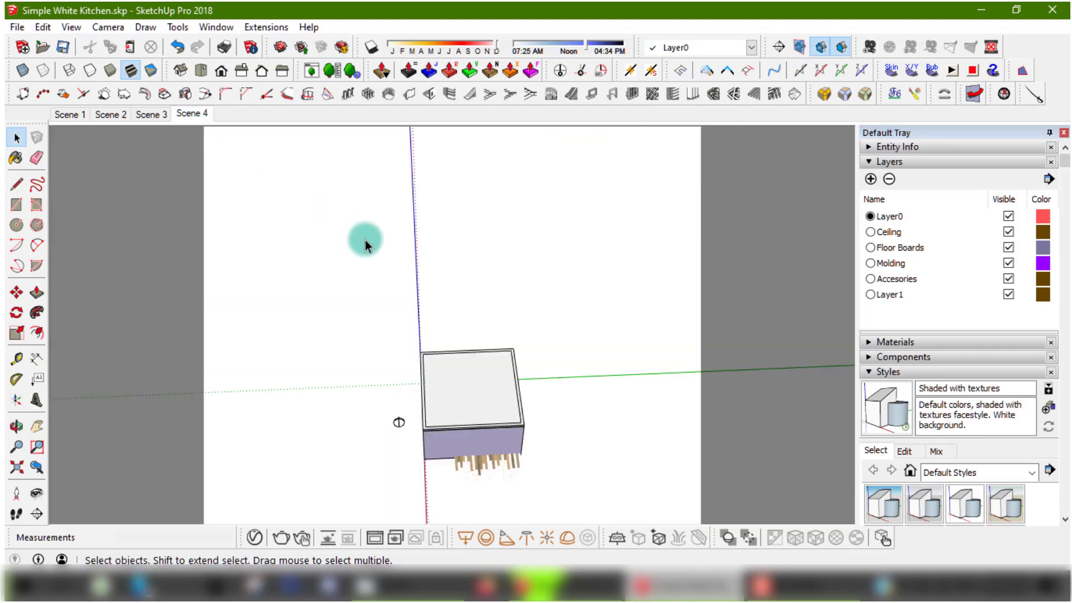
key(ctrl+v)
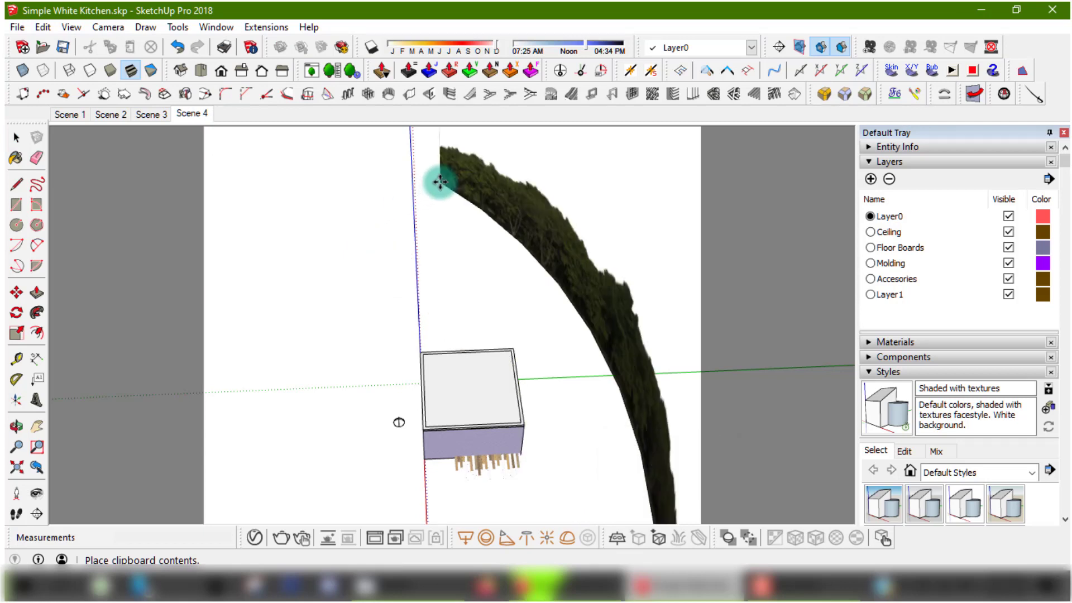
click(440, 183)
key(m)
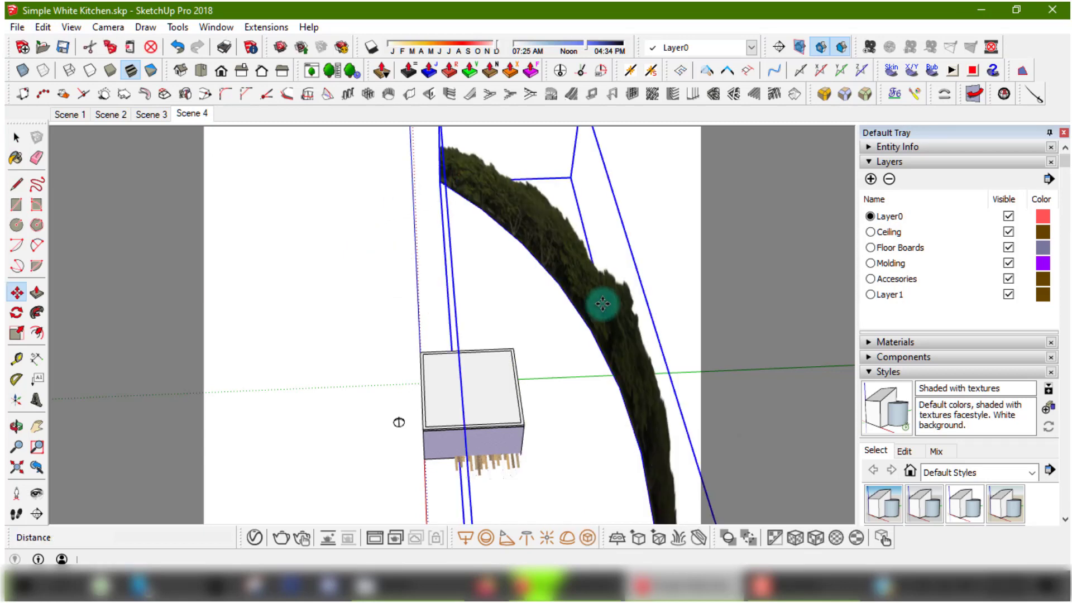
scroll(584, 297, down, 3)
Step: Rotate the backdrop 180° into a horizontal arc
key(q)
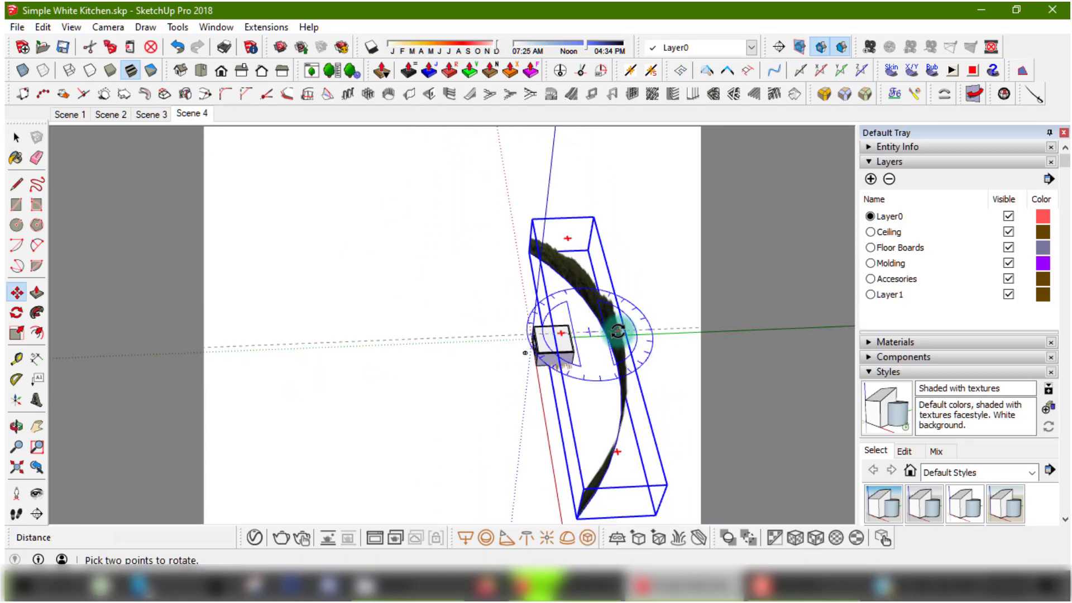
click(589, 334)
click(611, 268)
click(581, 262)
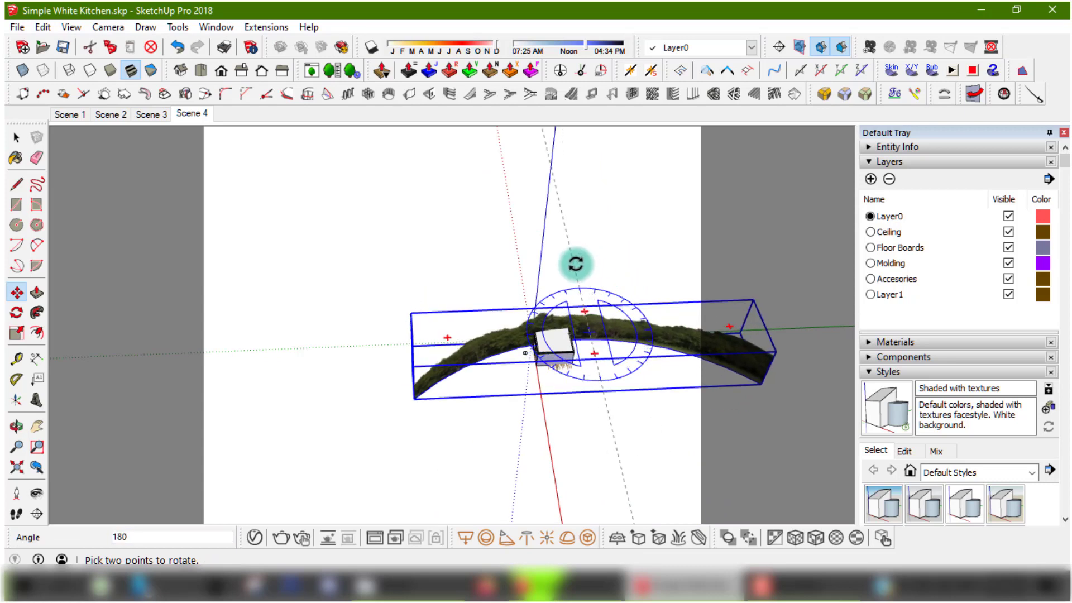
click(576, 264)
Step: Move the backdrop behind the kitchen, shifting it 5464mm along
key(m)
click(643, 425)
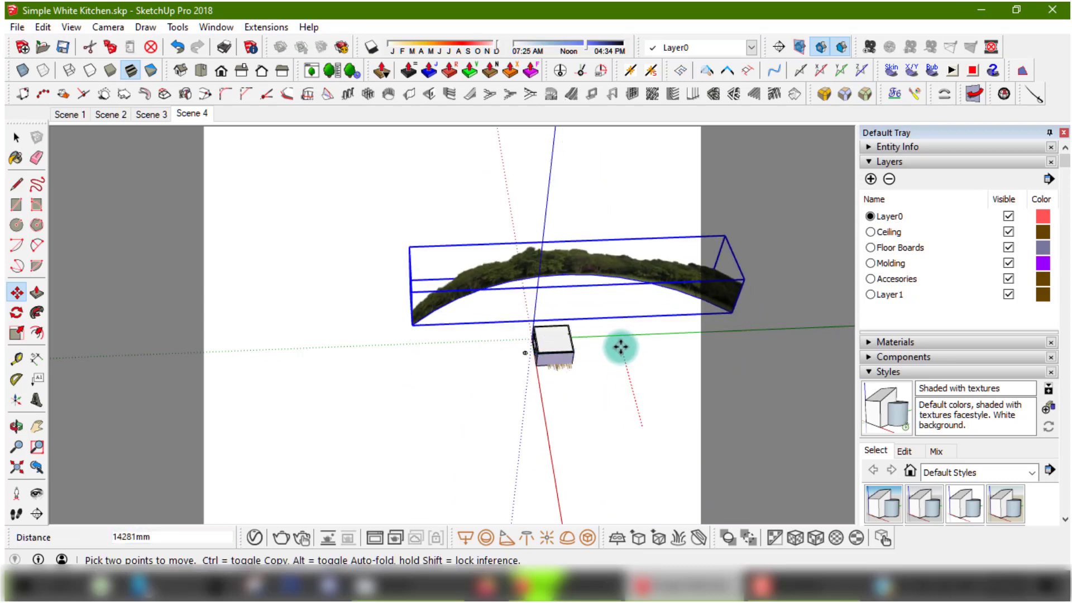
click(621, 348)
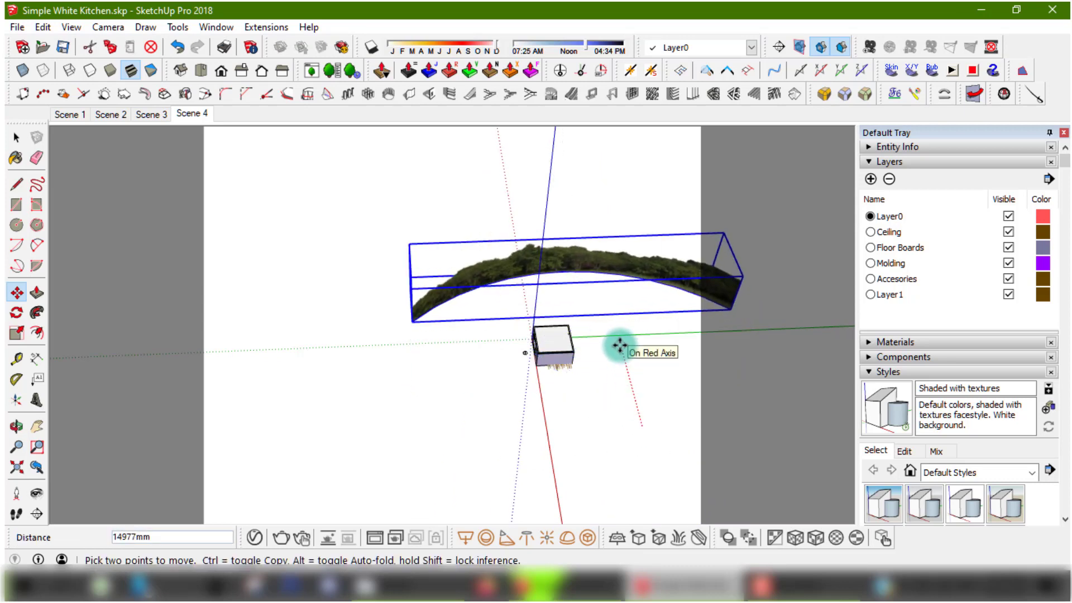
click(693, 324)
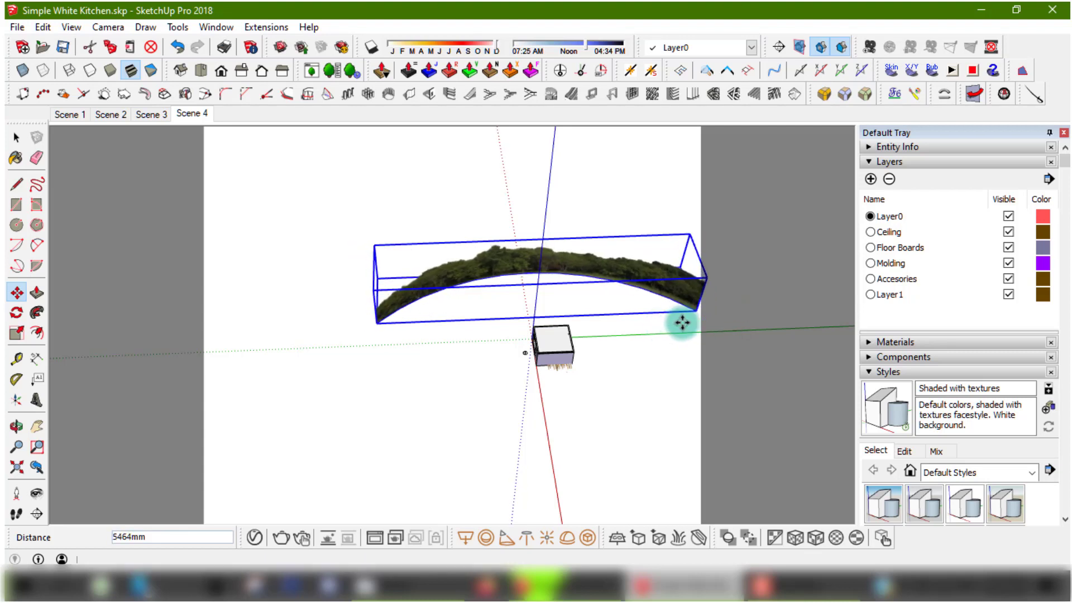
click(681, 323)
click(17, 137)
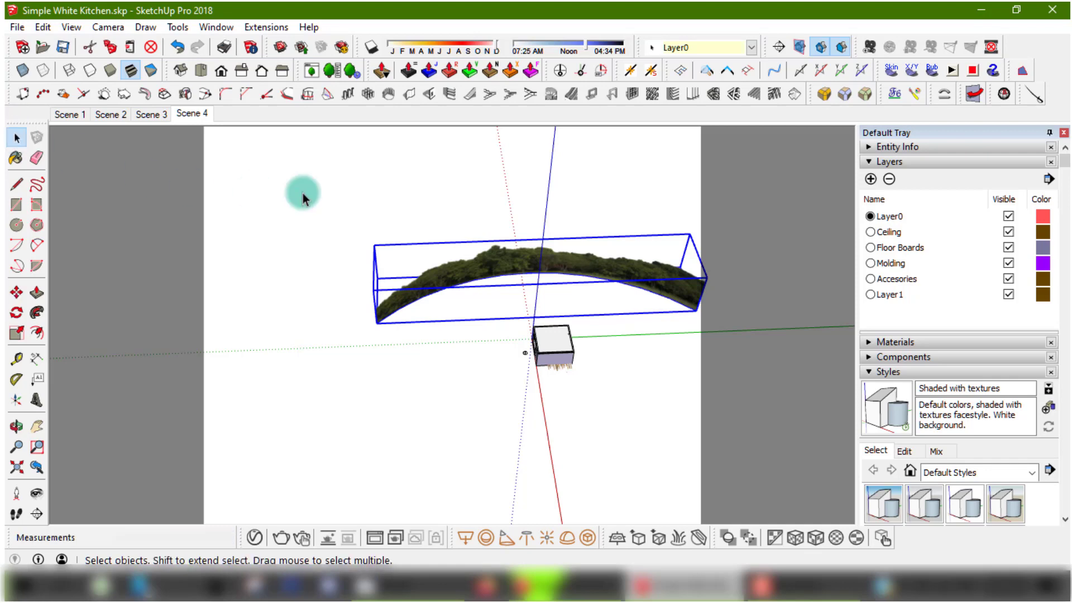
Step: In Scene 2, move the backdrop so trees fill the window, then another 237mm
click(106, 114)
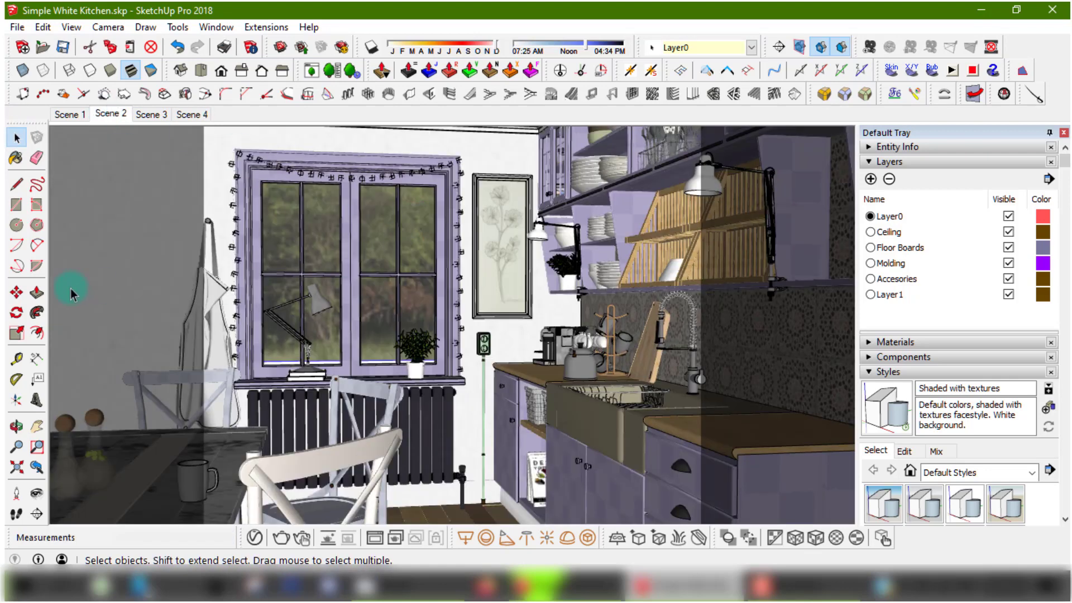
click(18, 293)
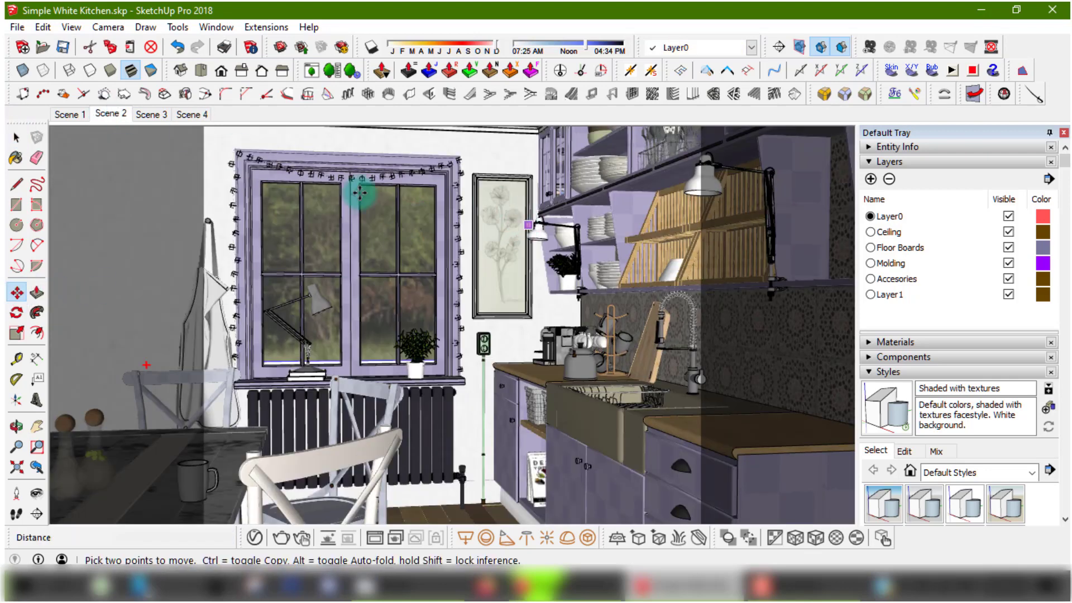
click(191, 155)
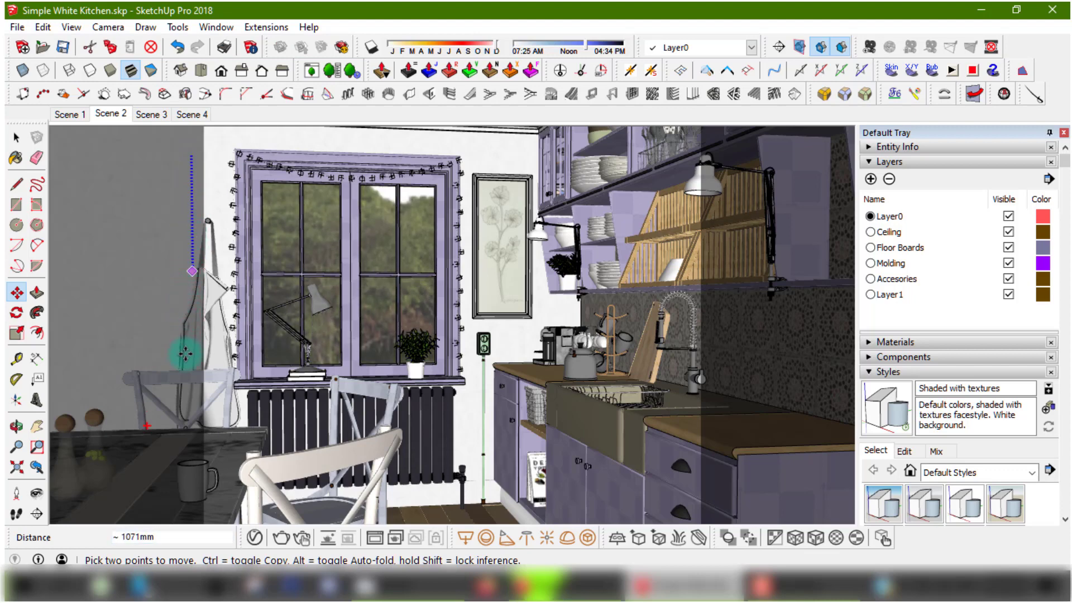
click(189, 427)
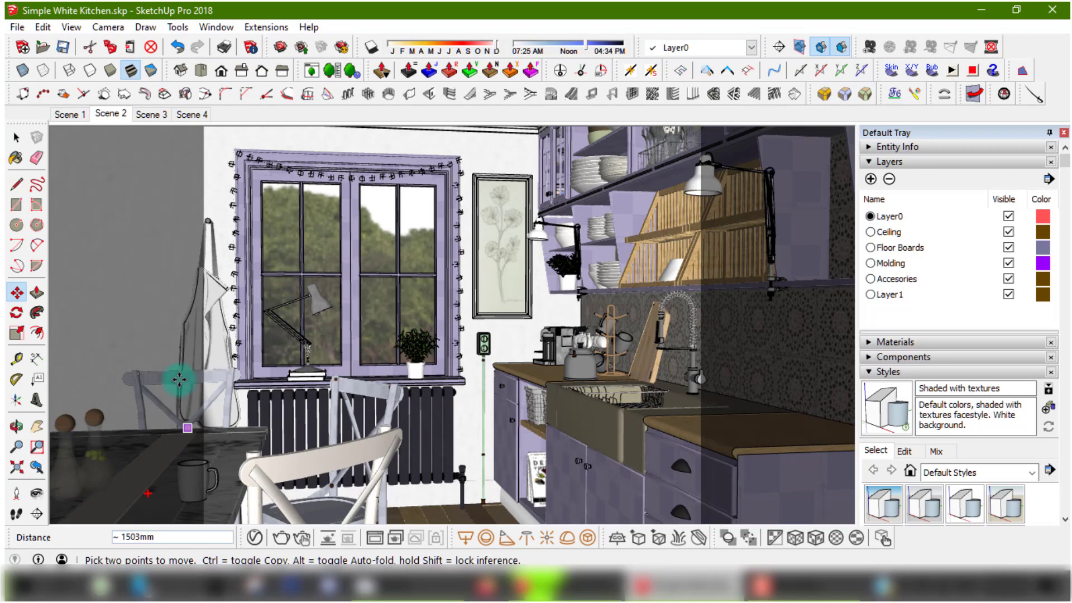
click(130, 157)
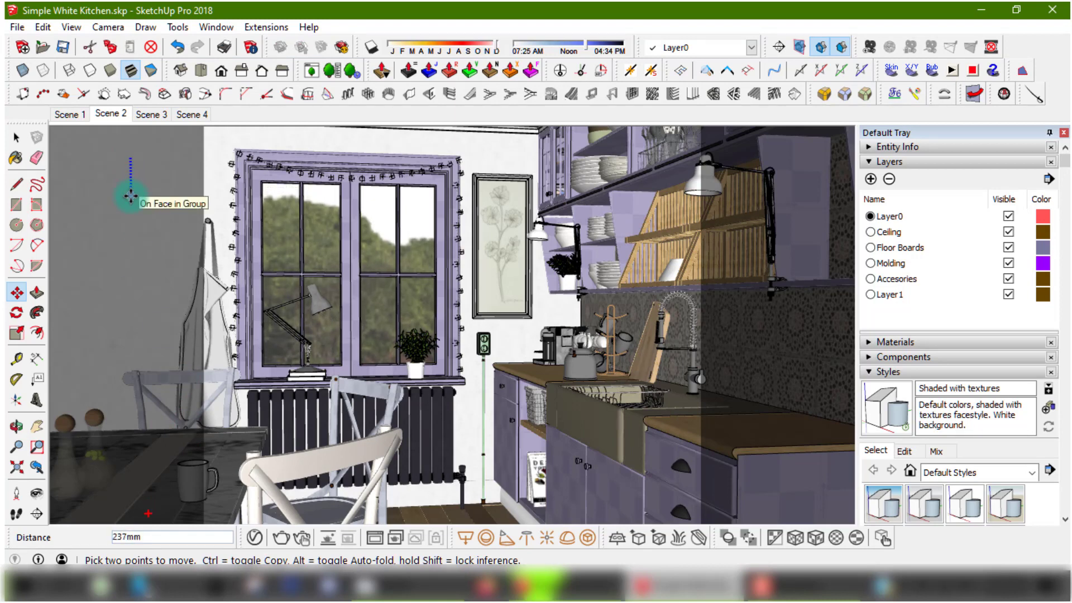
click(130, 196)
click(15, 137)
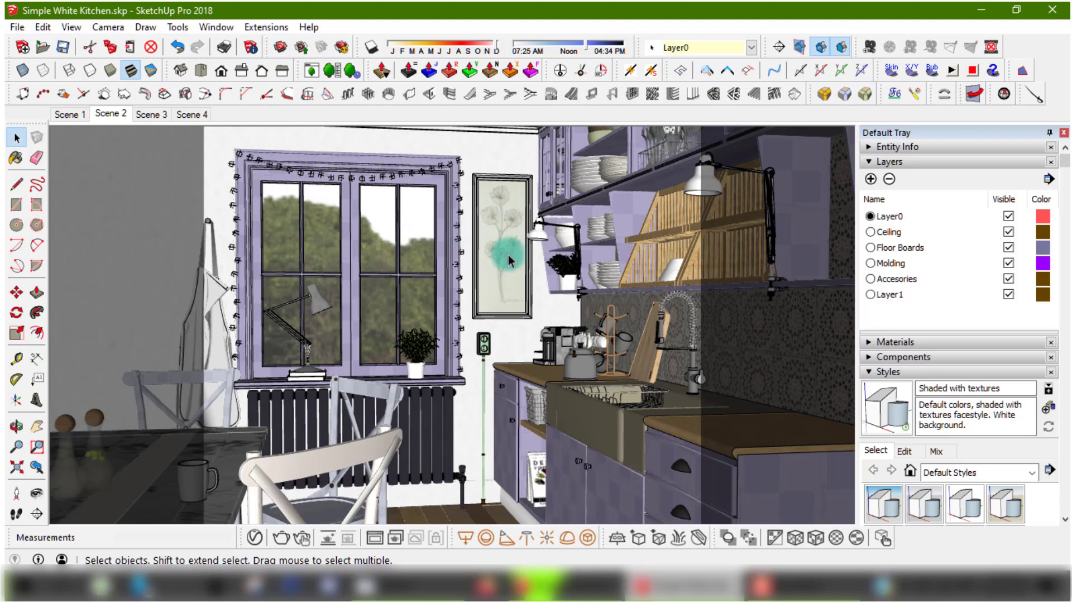
Step: In Scene 4, orbit and push the backdrop wall 3801mm to the left
click(190, 116)
middle_drag(238, 300, 573, 126)
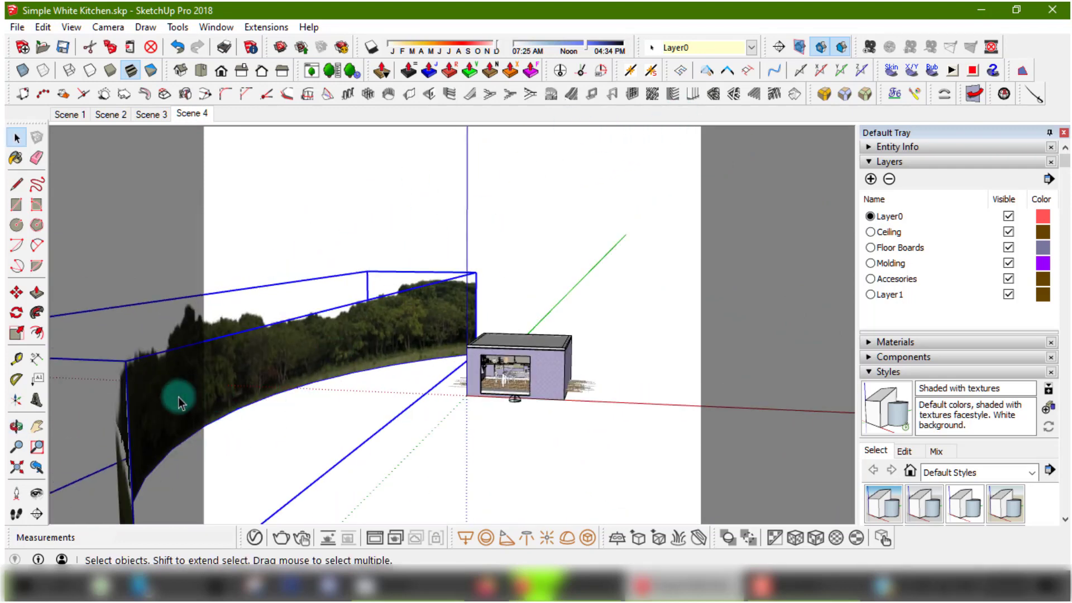
click(17, 292)
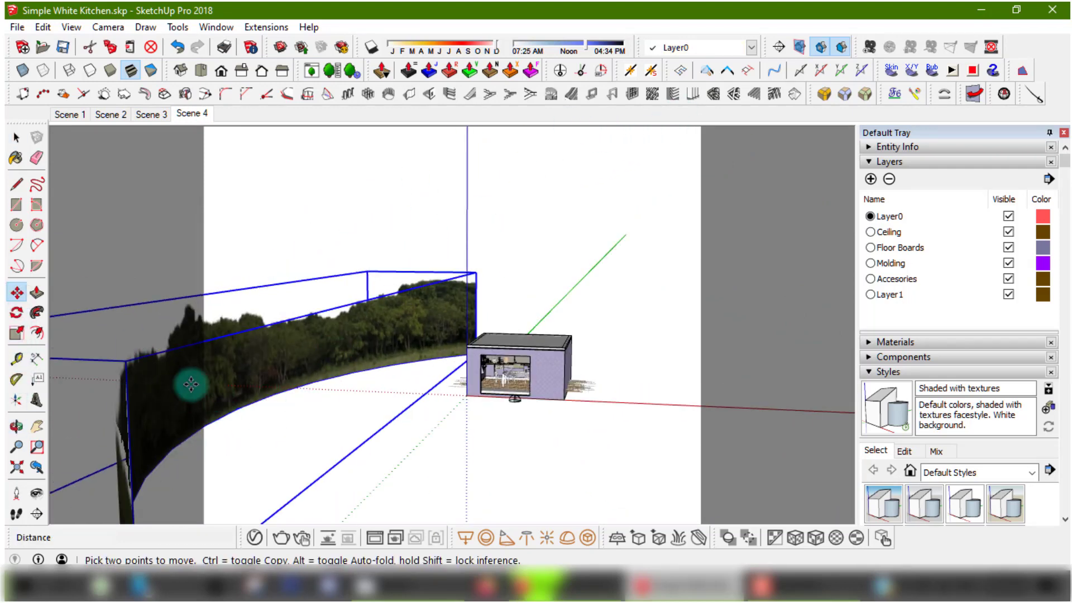
click(225, 401)
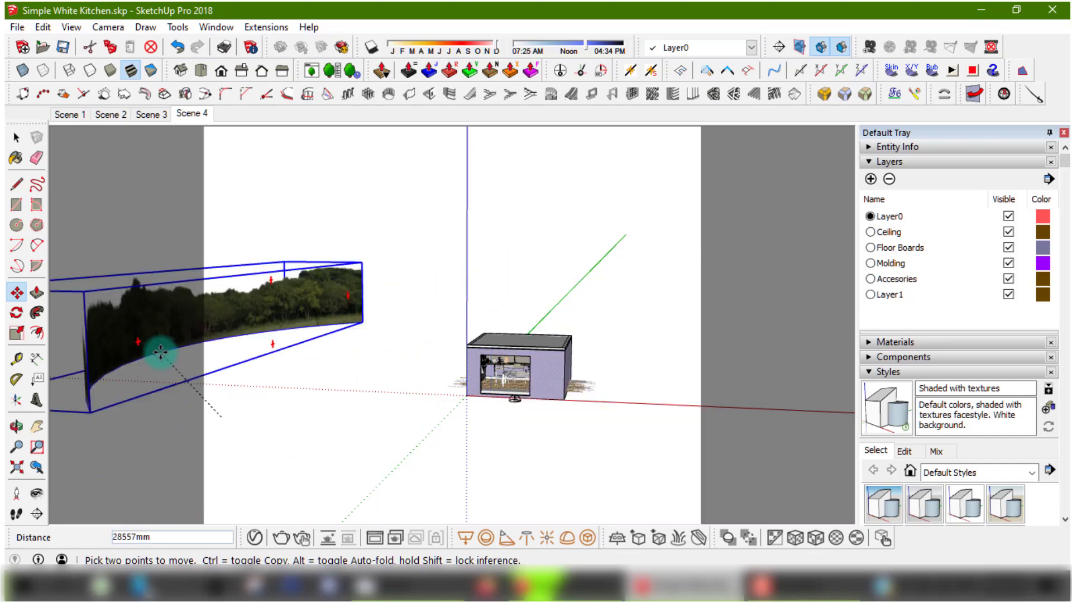
click(463, 393)
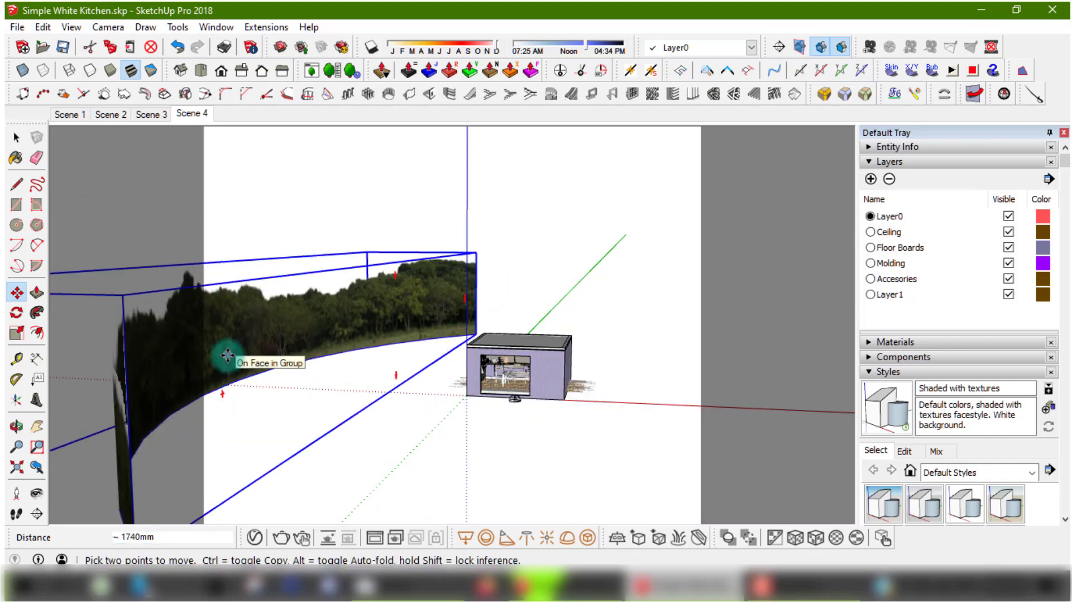
click(311, 356)
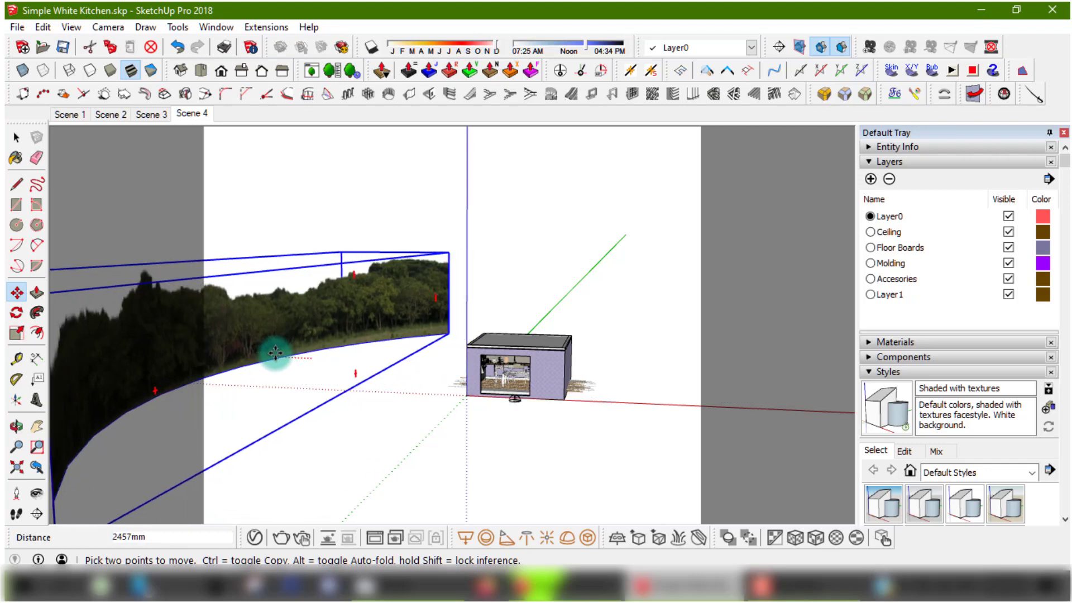
click(263, 352)
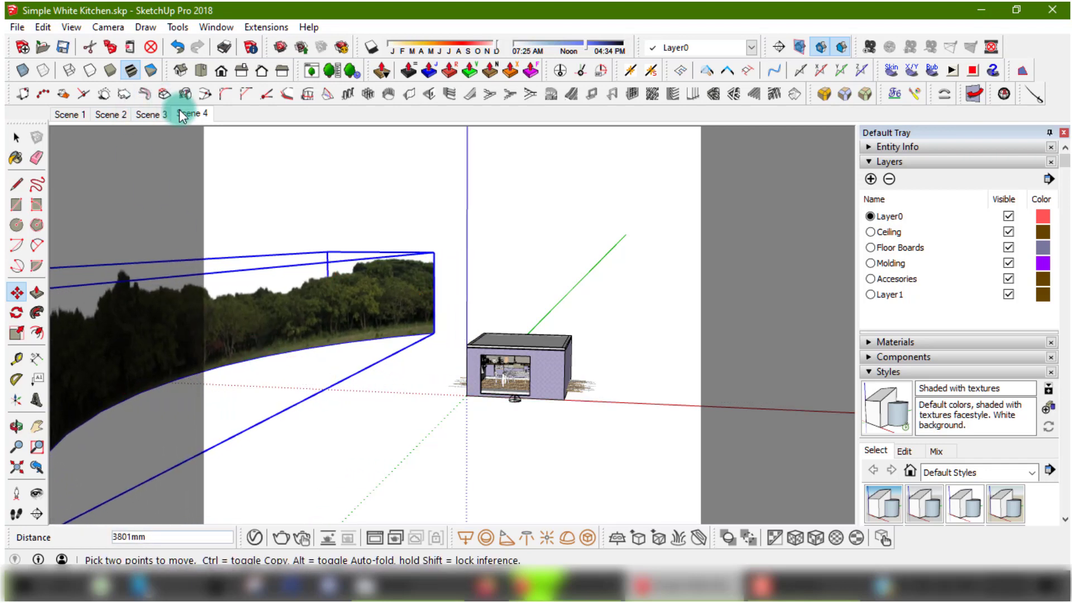
Step: Compare Scenes 2 and 4 and orbit around the panorama and kitchen box
click(113, 115)
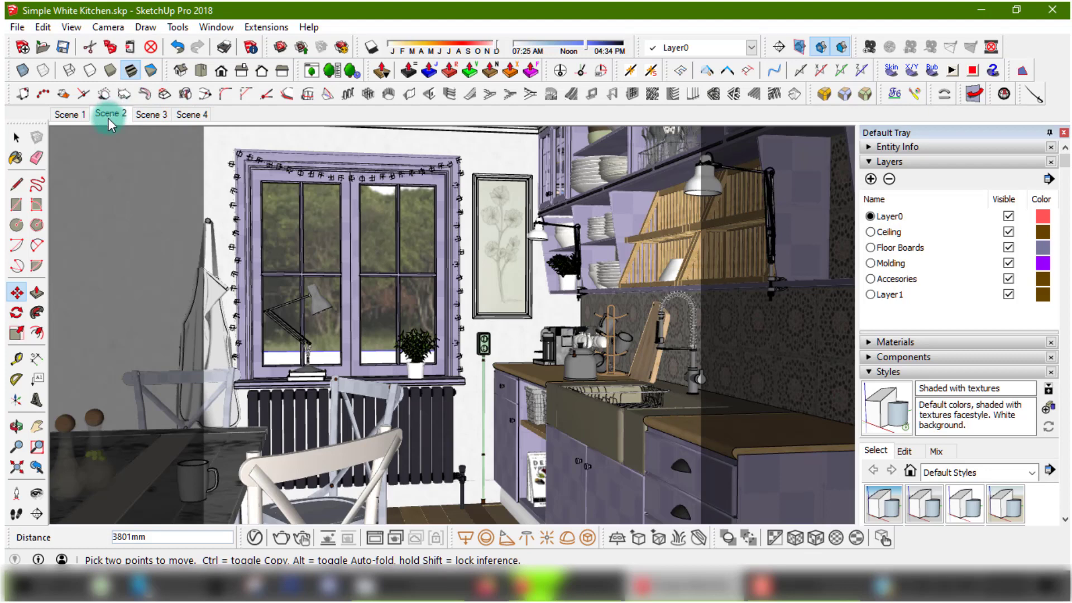
click(196, 118)
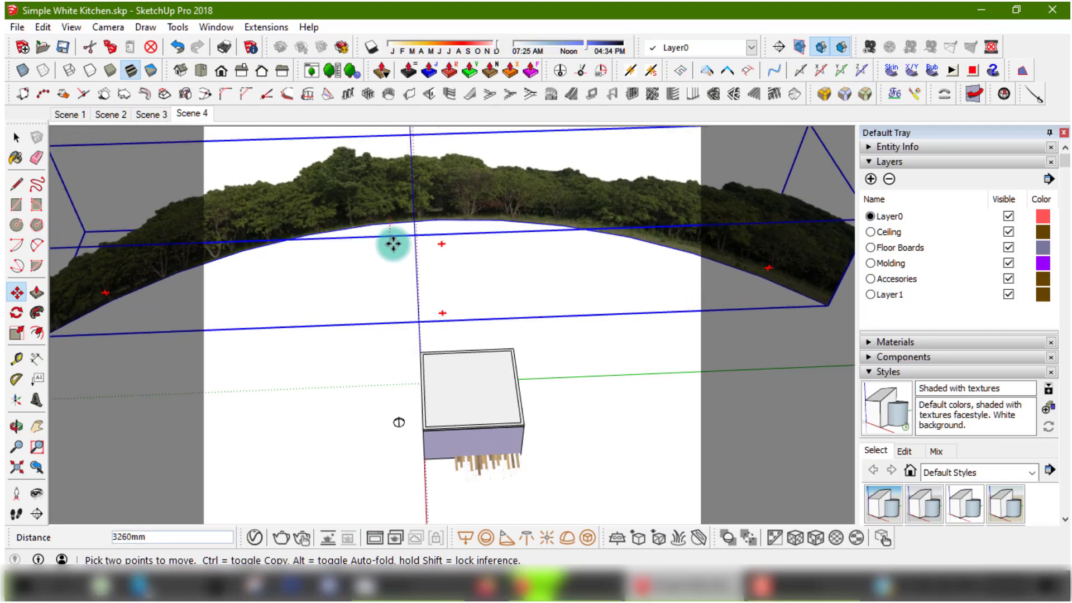
click(126, 114)
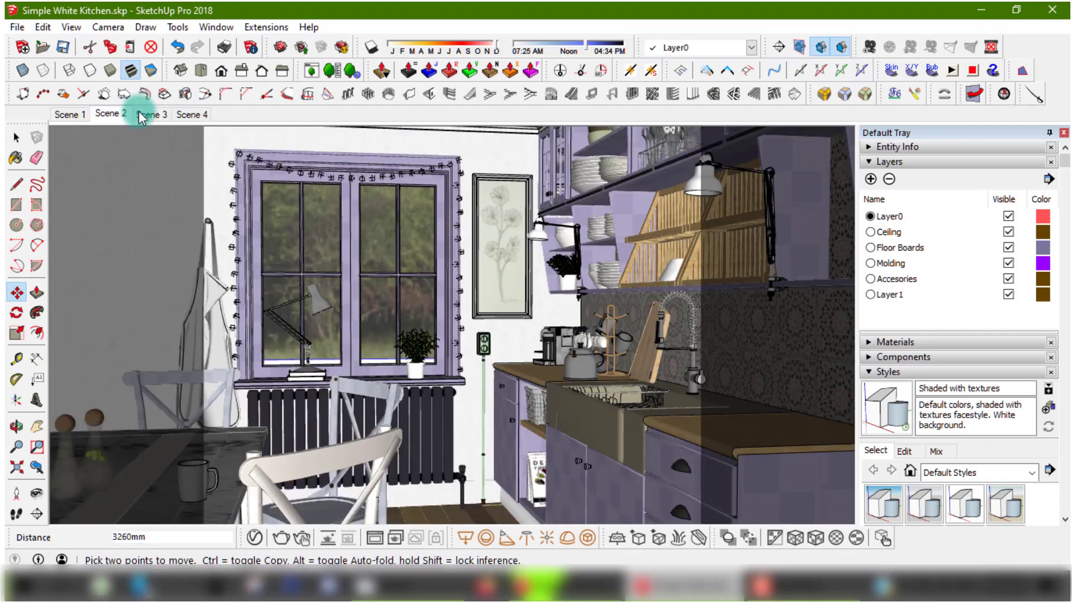
click(200, 114)
click(363, 250)
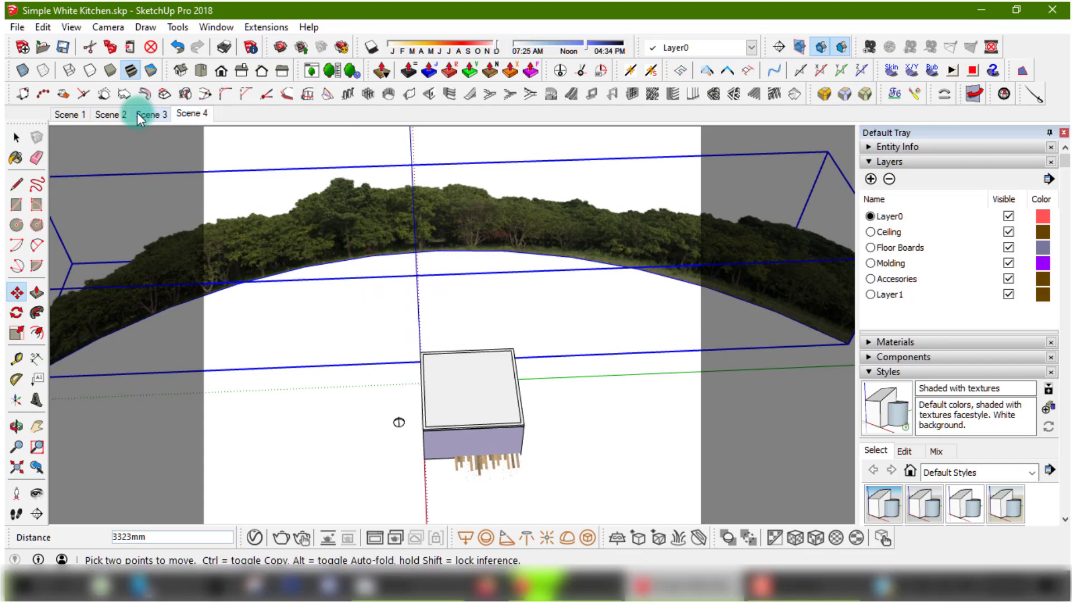
click(122, 113)
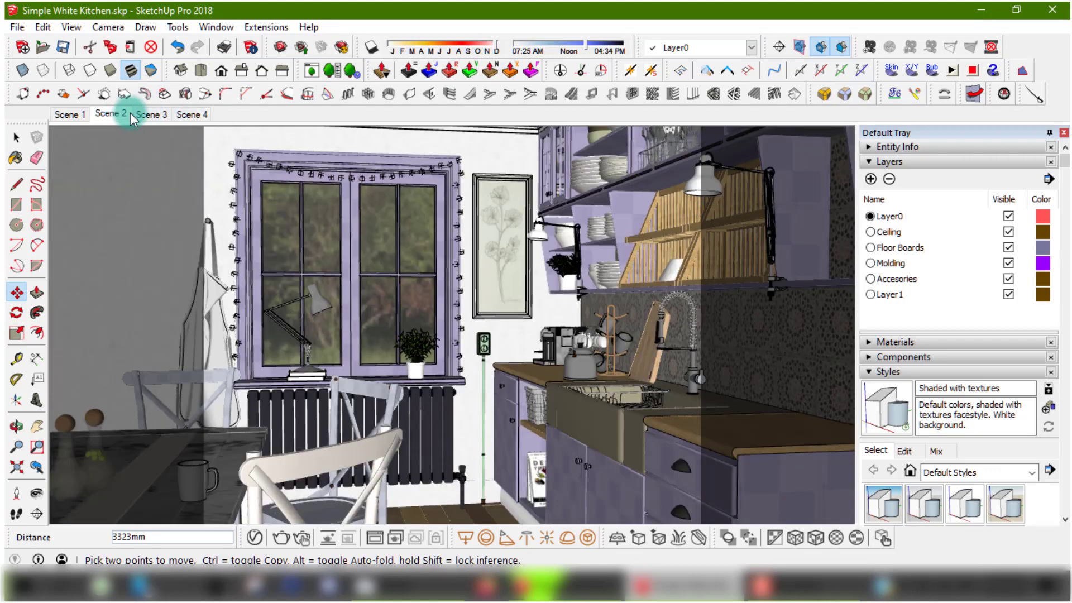
click(198, 117)
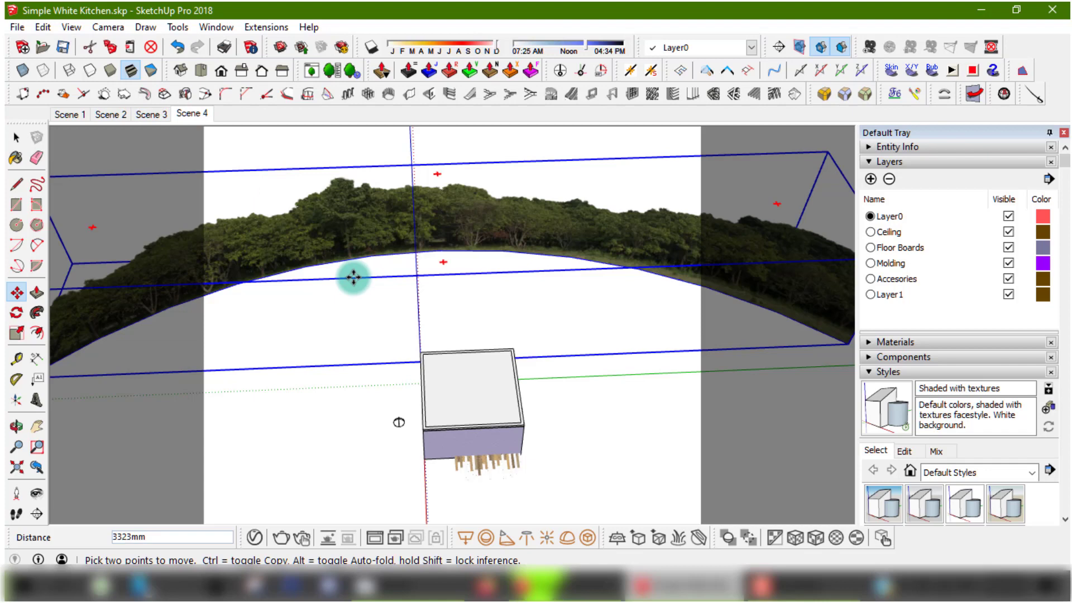
middle_drag(352, 277, 144, 285)
Step: Scale the panorama group by 0.74 and check it from Scene 2
click(21, 340)
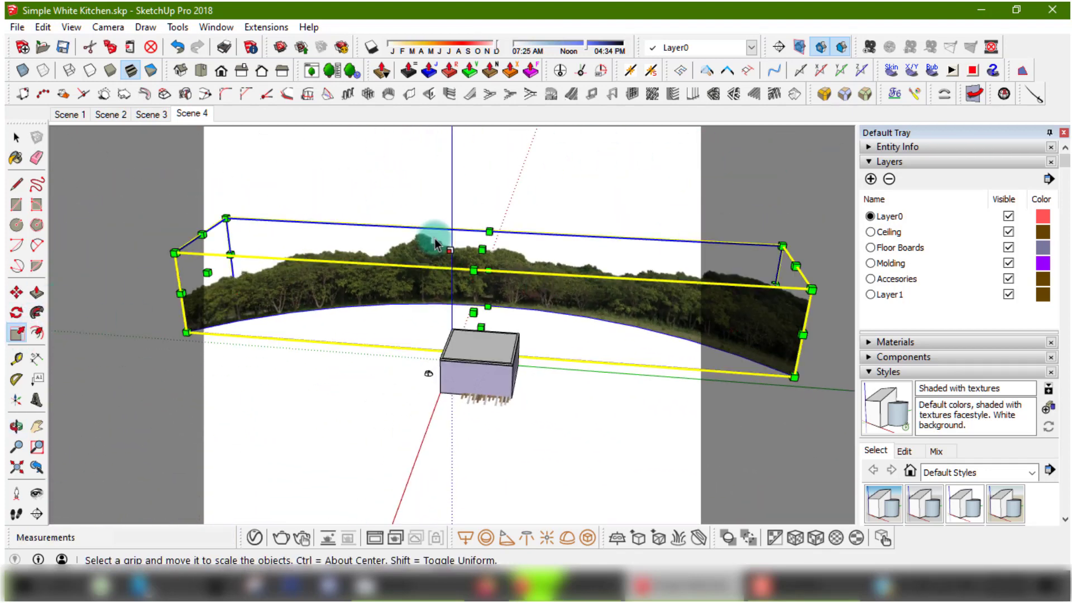
drag(478, 242, 487, 271)
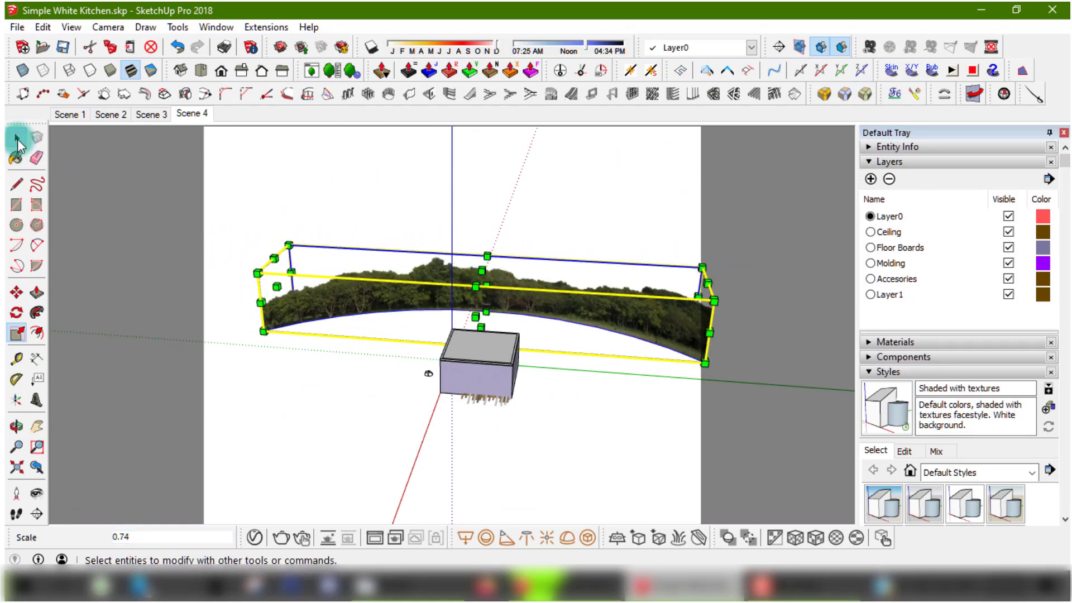
click(16, 137)
click(116, 114)
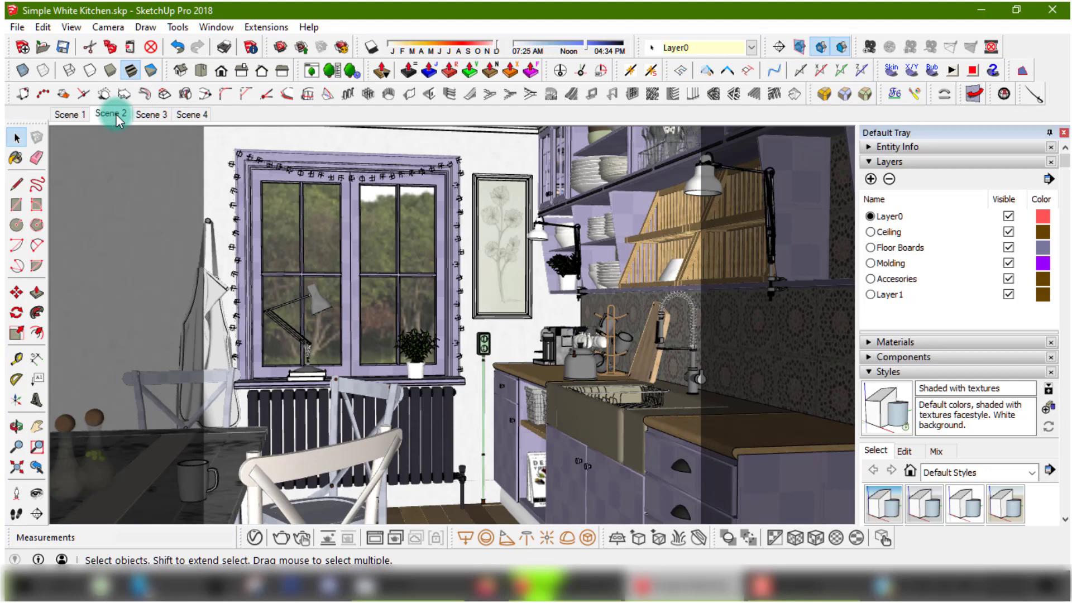
click(202, 117)
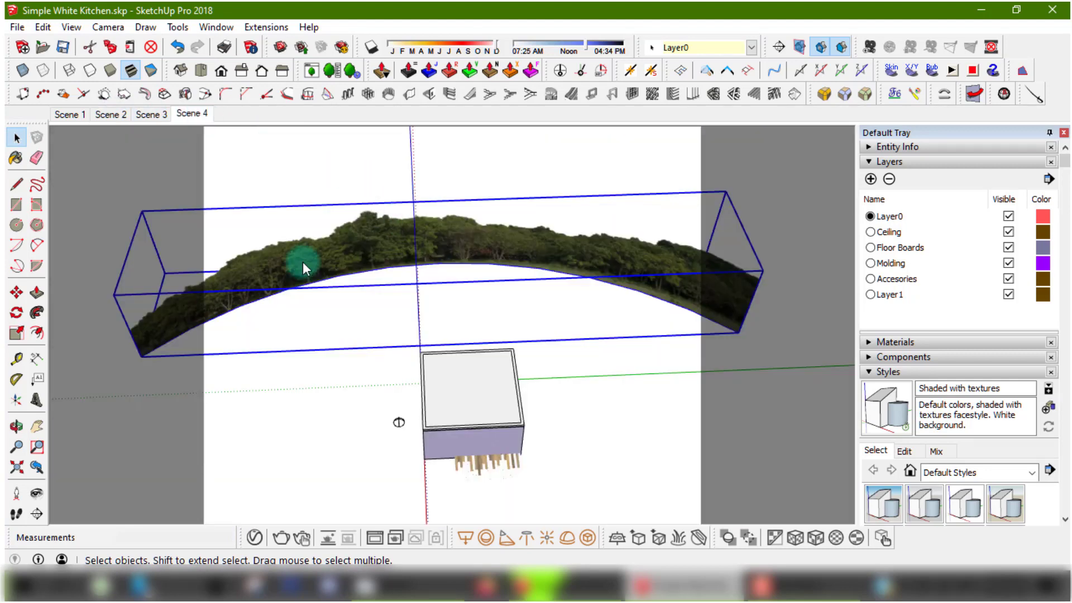
Step: Scale the panorama group again by 0.94 and check Scene 2
click(17, 333)
drag(440, 239, 439, 242)
click(17, 138)
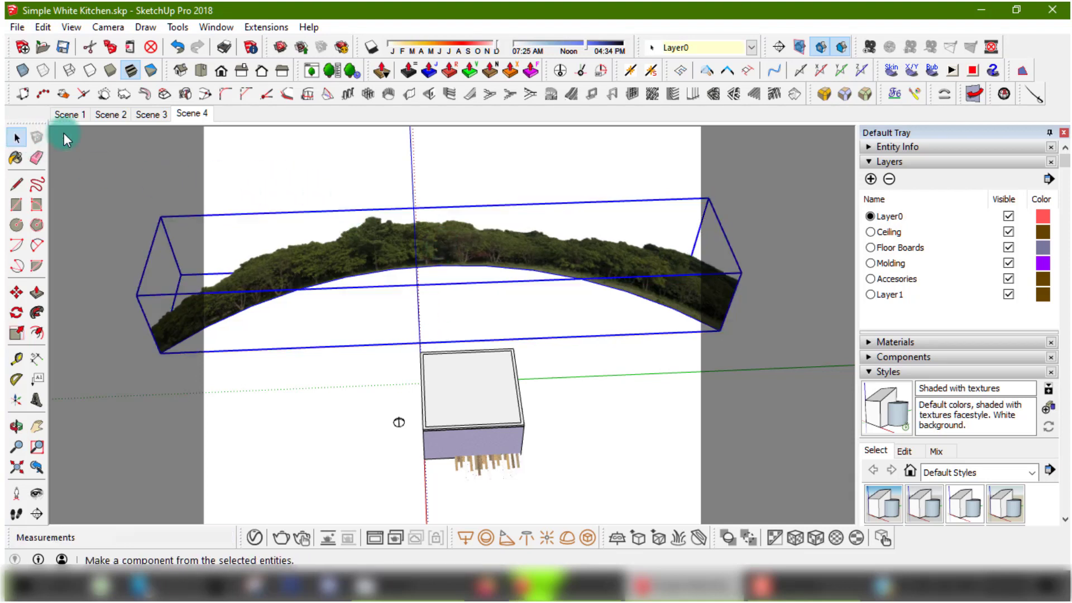
click(106, 114)
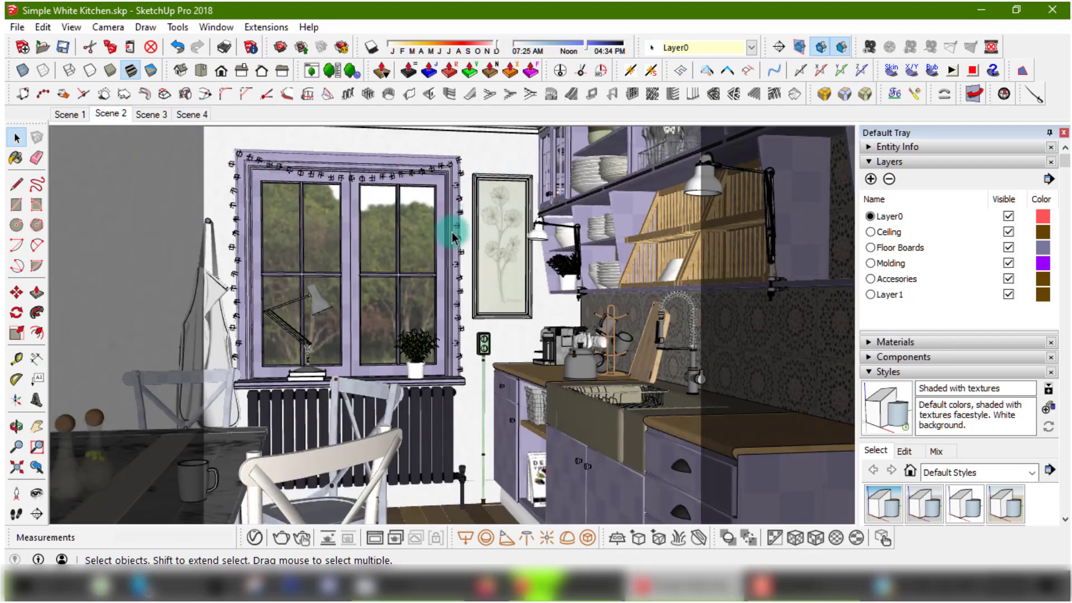
Step: Clear the selection and review Scenes 1, 3 and 2, ending on Scene 4
click(479, 178)
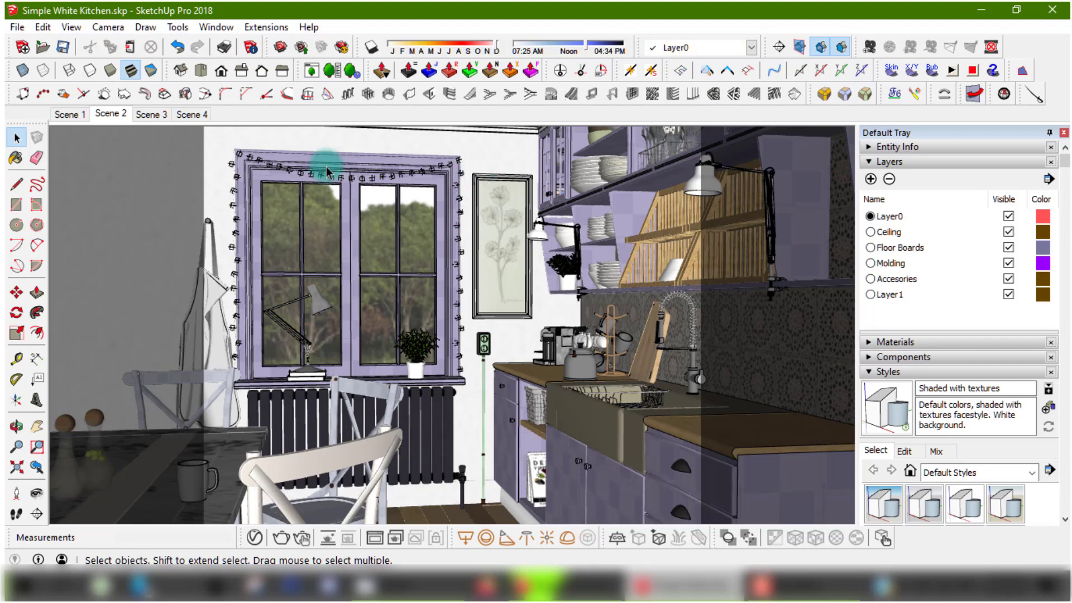
click(76, 116)
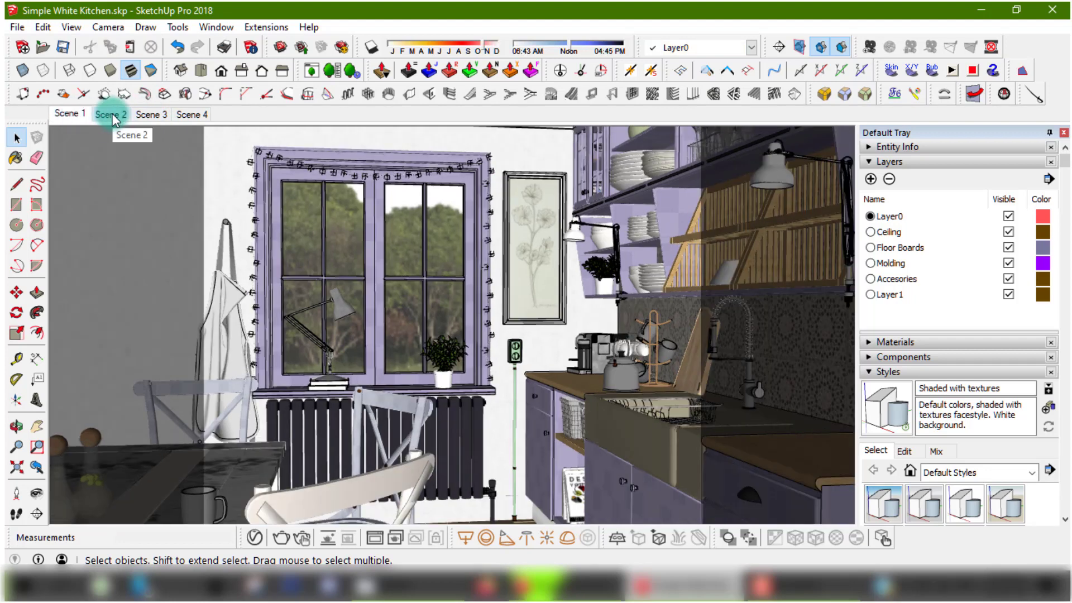
click(144, 114)
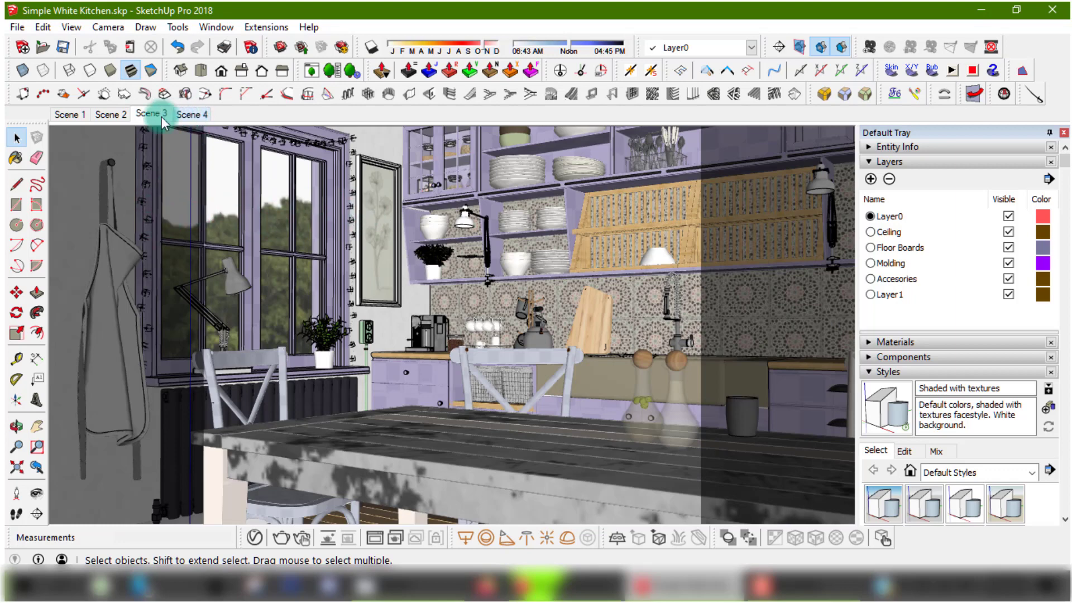
click(111, 114)
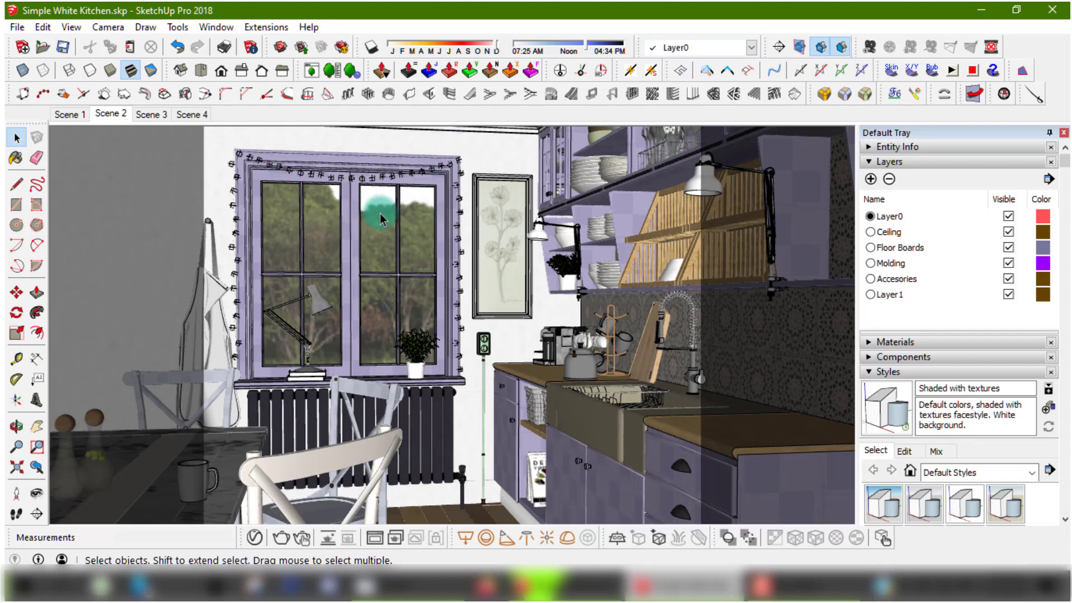
click(199, 116)
Step: Scale the Scene 4 tree-line strip down to 0.88, then return to the Scene 2 kitchen view
click(417, 249)
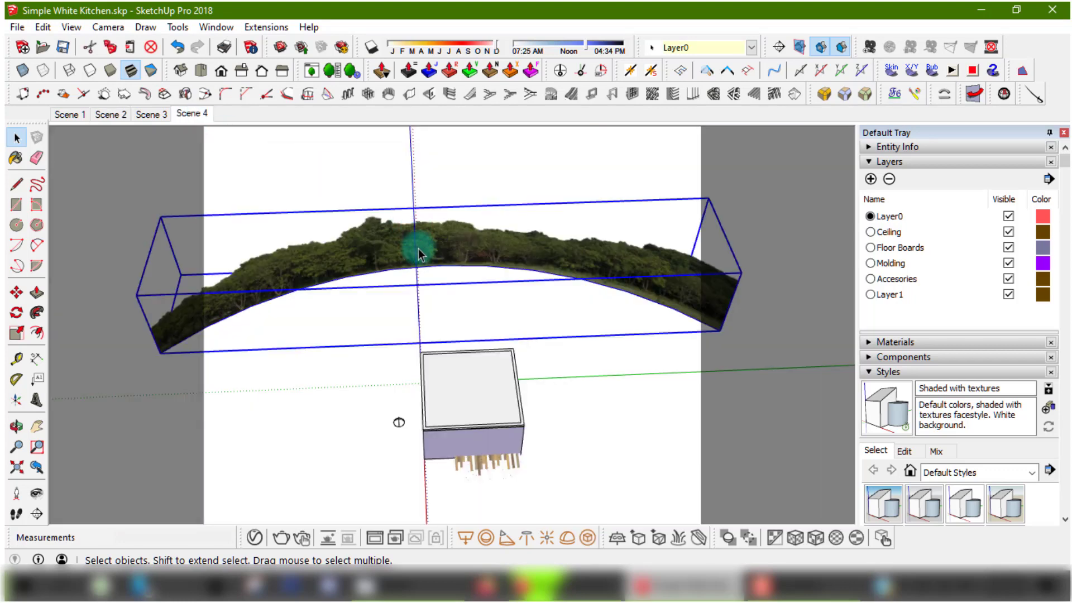
click(16, 292)
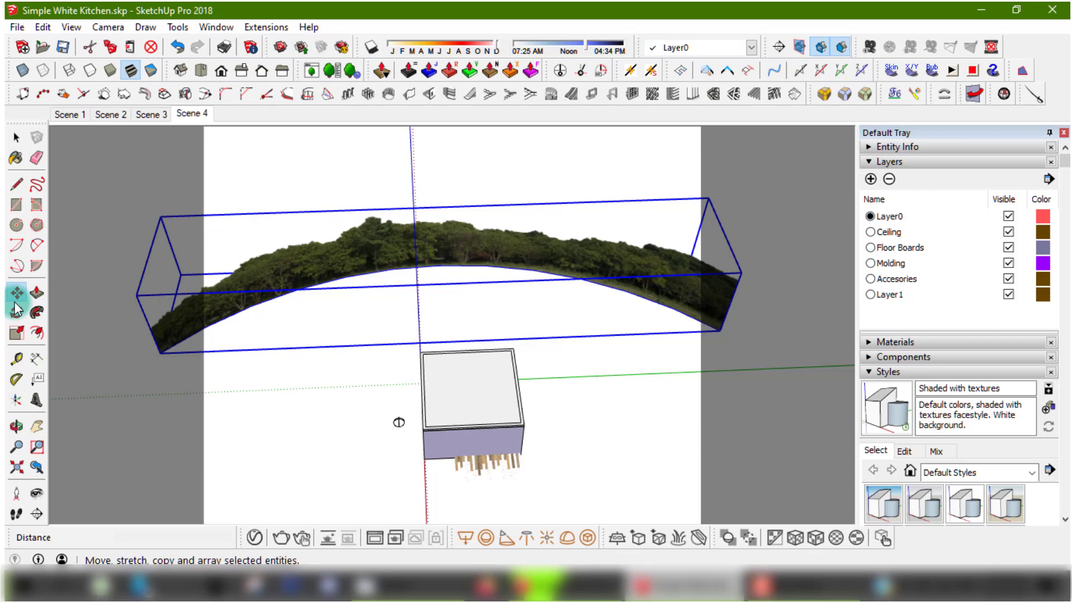
click(17, 333)
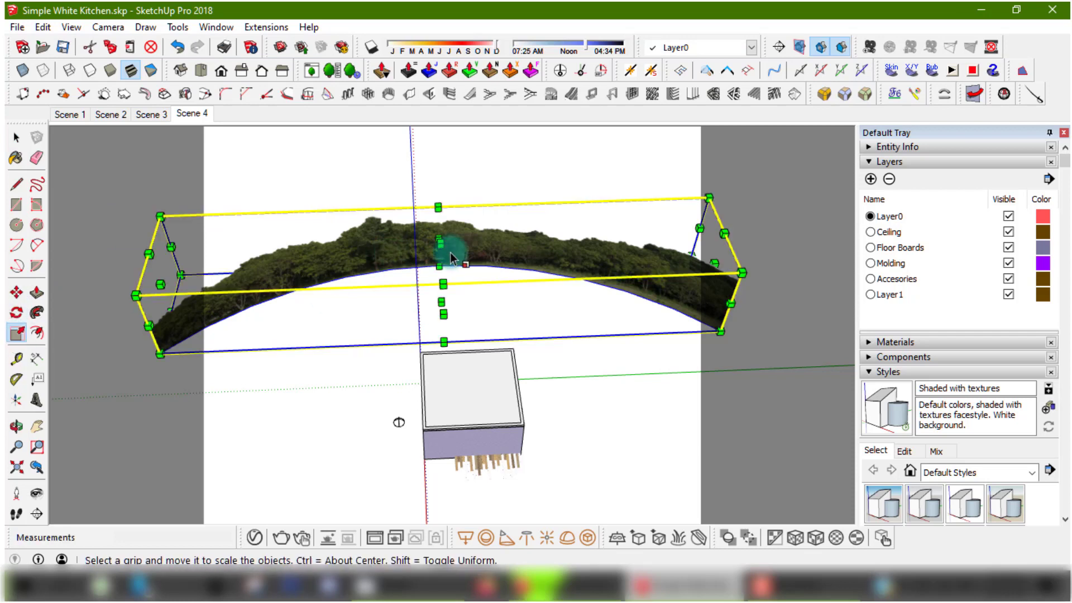
drag(445, 247, 442, 246)
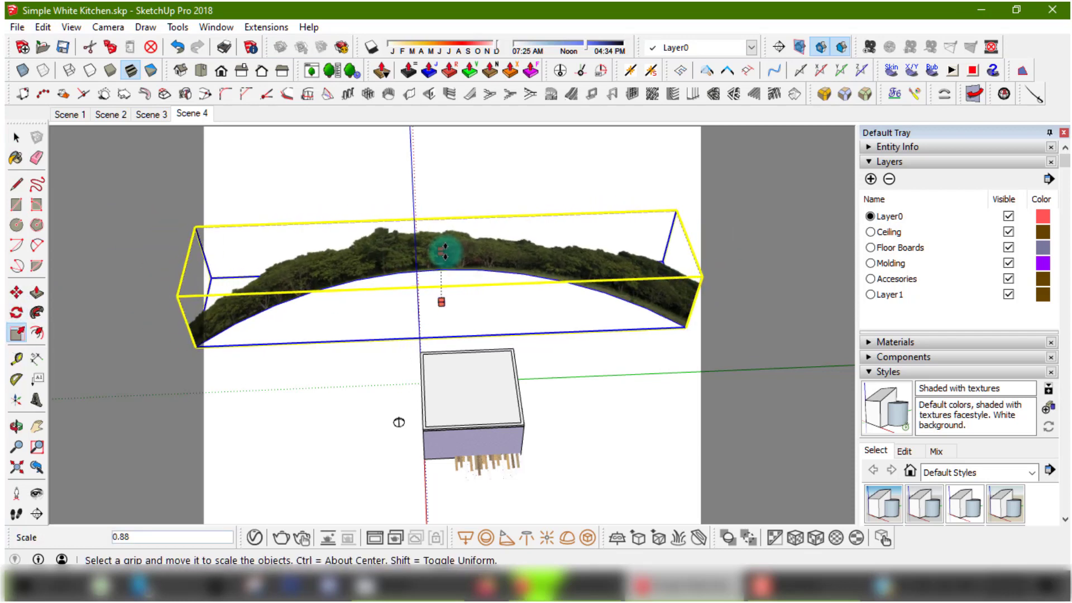
click(17, 138)
click(109, 115)
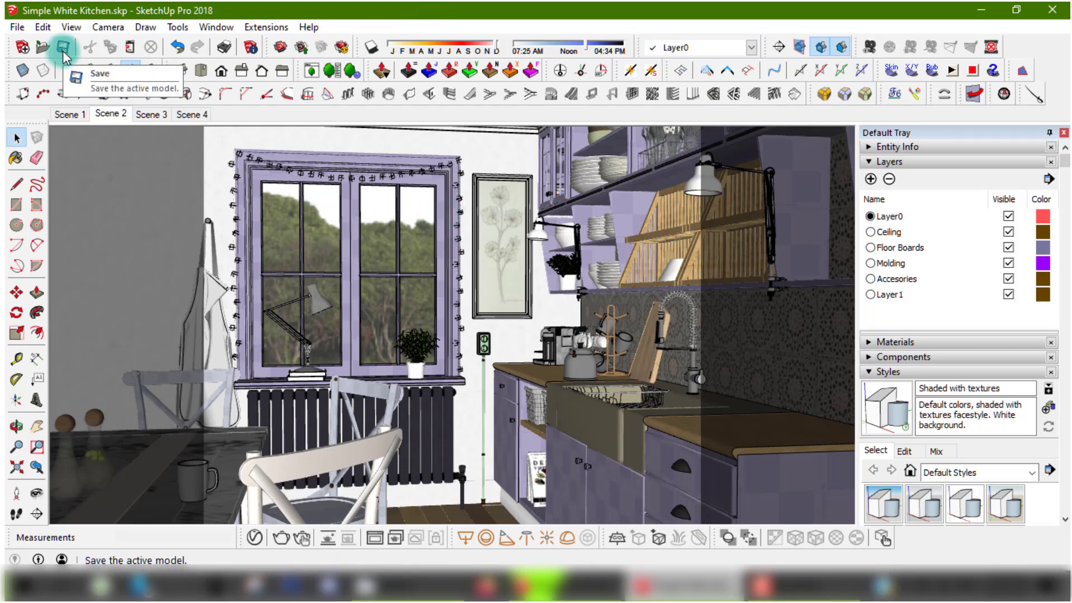
click(327, 539)
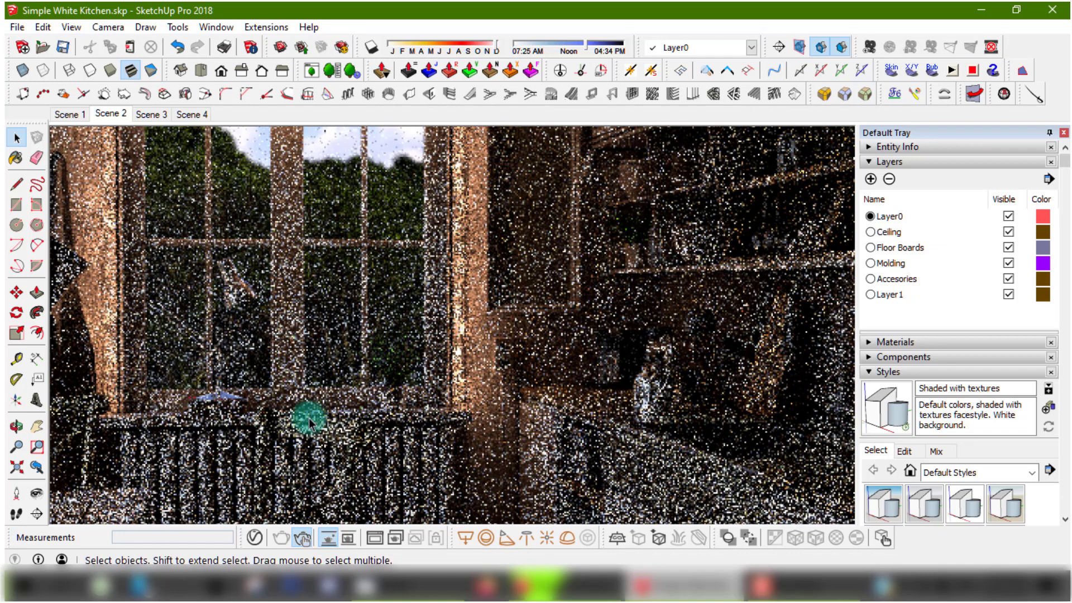
click(329, 537)
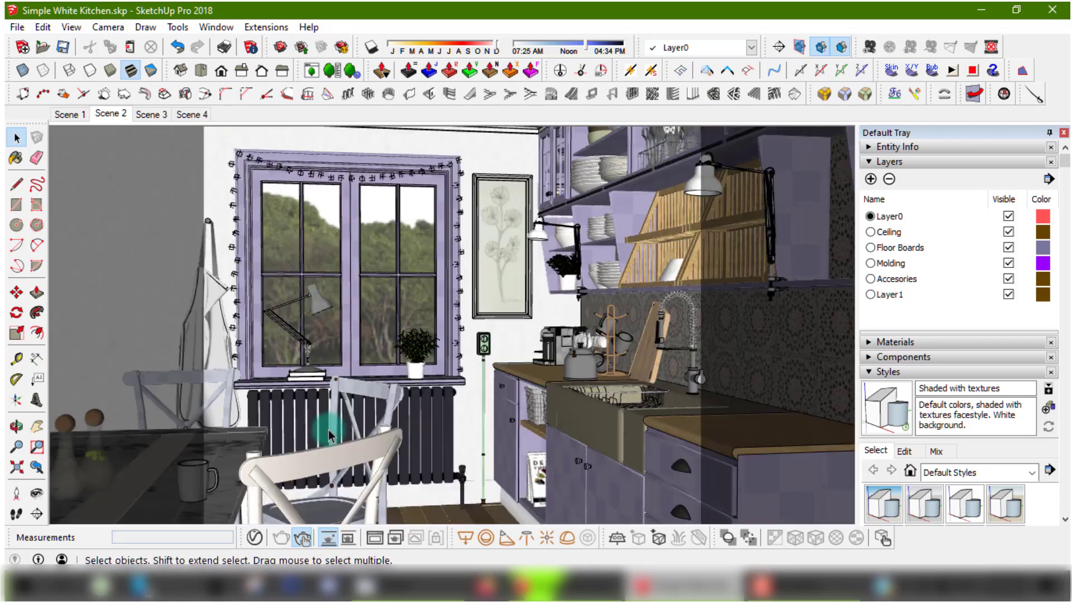
Step: In V-Ray settings, turn off Interactive and Save Image, and set image width to 800
click(254, 538)
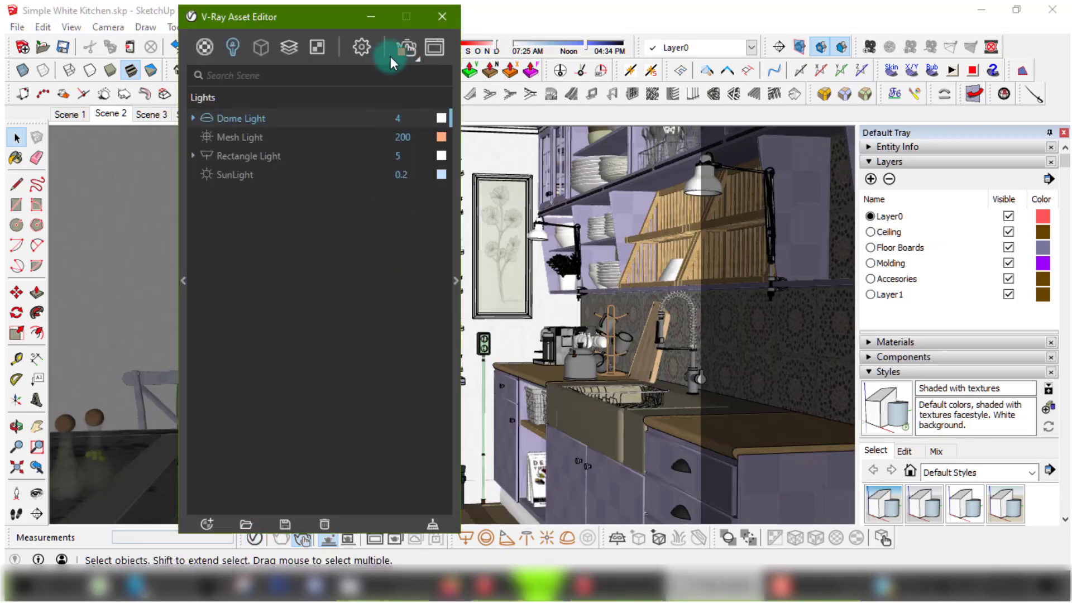
click(361, 49)
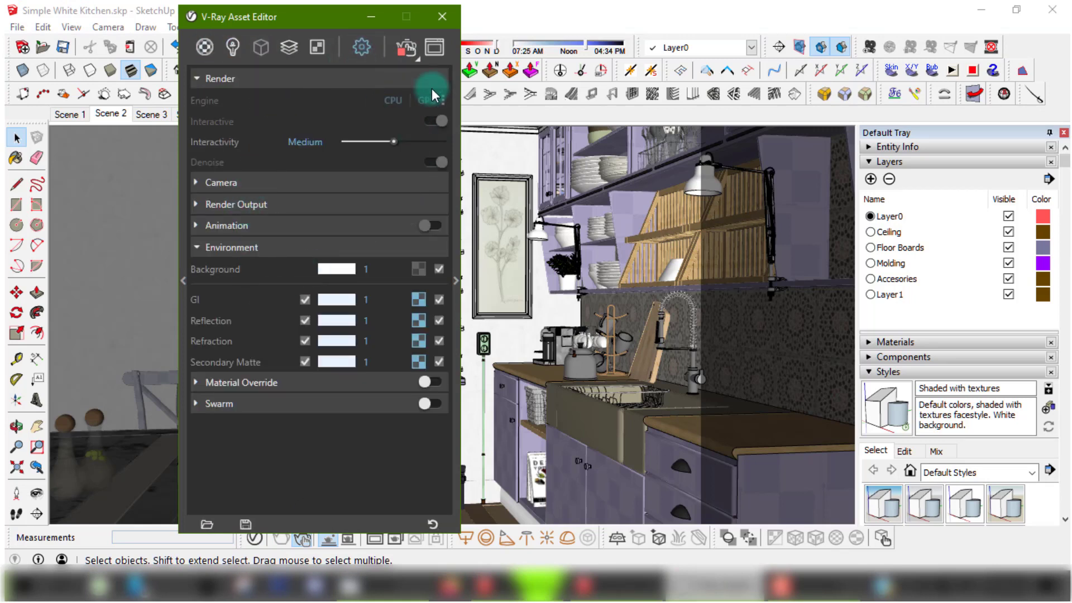
click(431, 120)
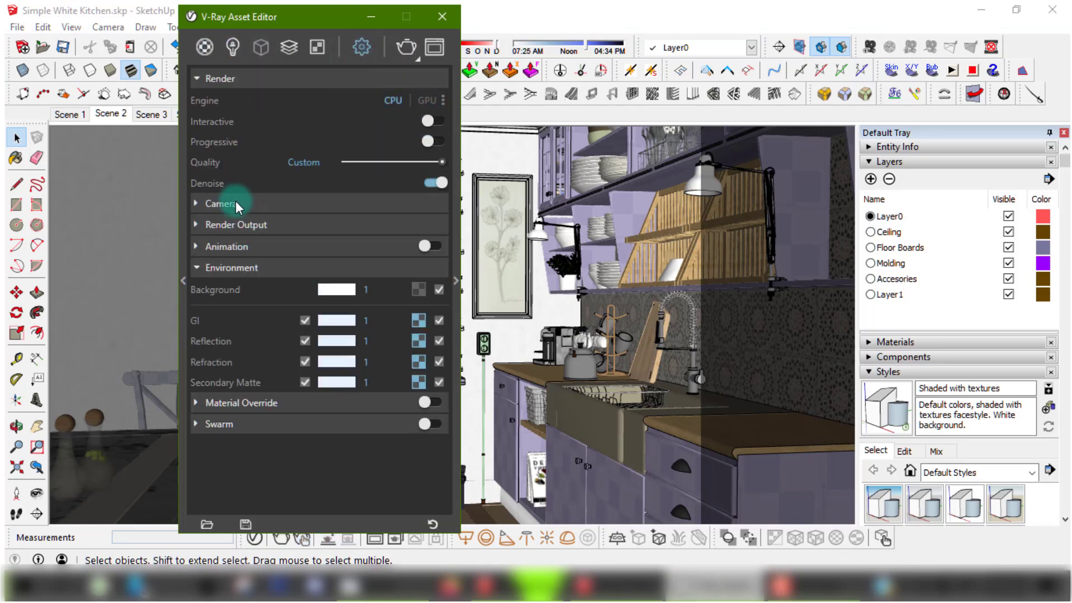
click(235, 223)
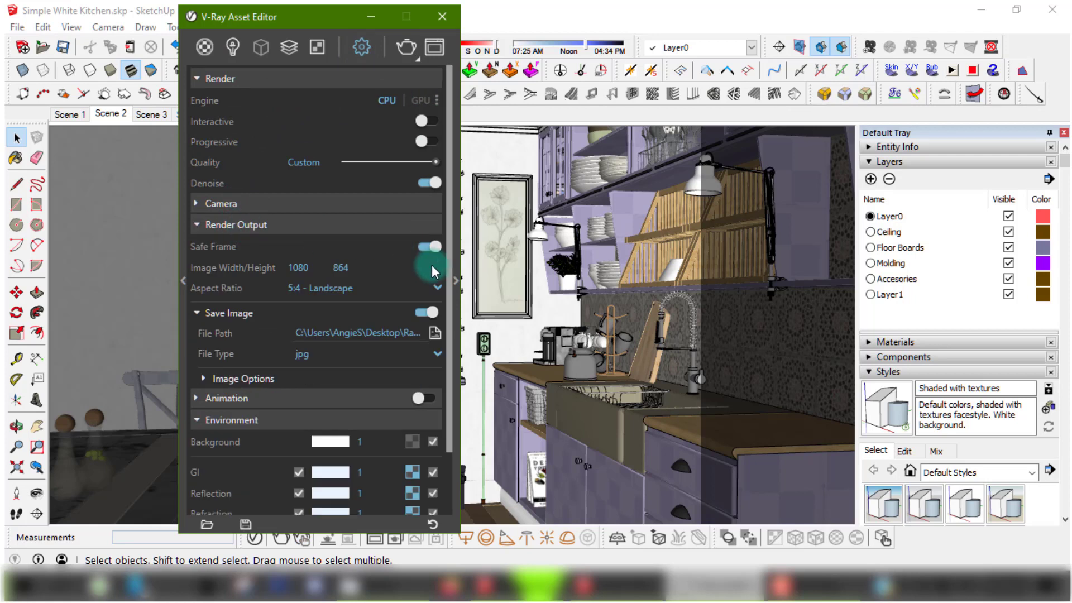
click(430, 312)
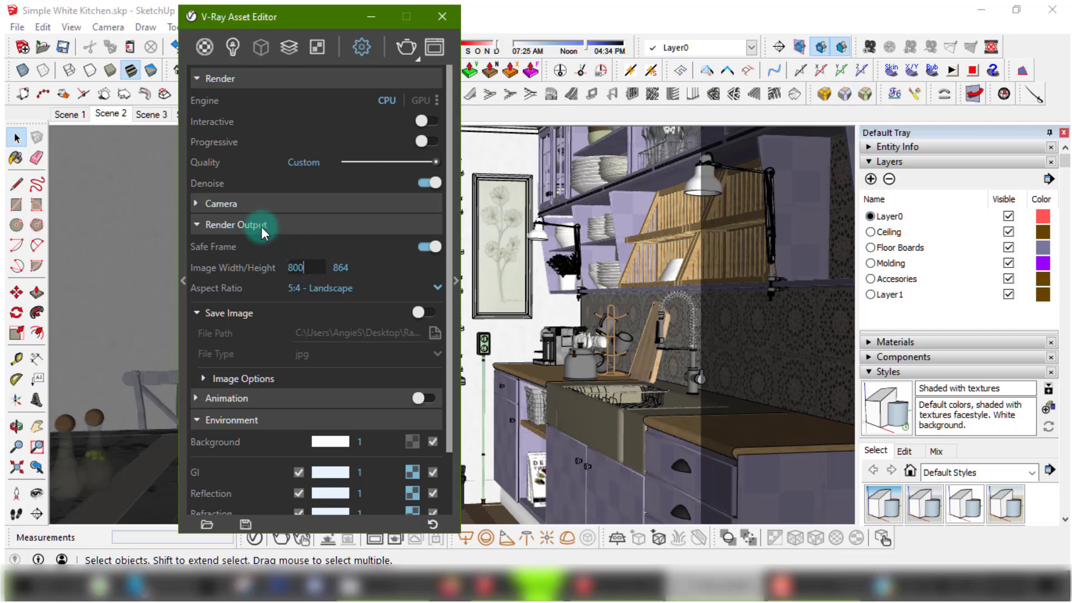
key(Return)
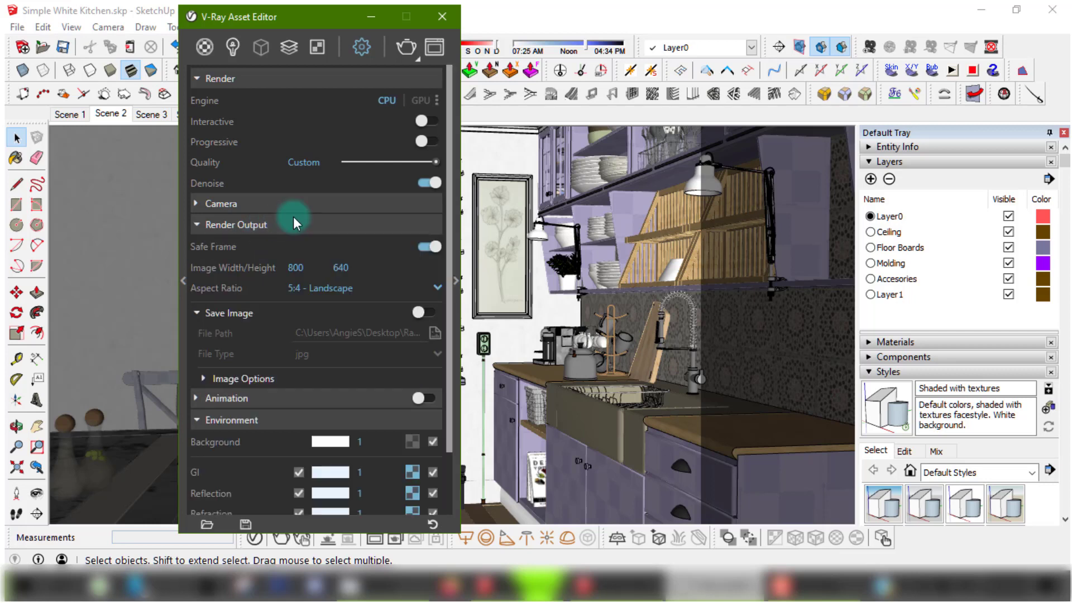
Step: Review the Render Output settings and start the final V-Ray render
click(245, 396)
click(240, 224)
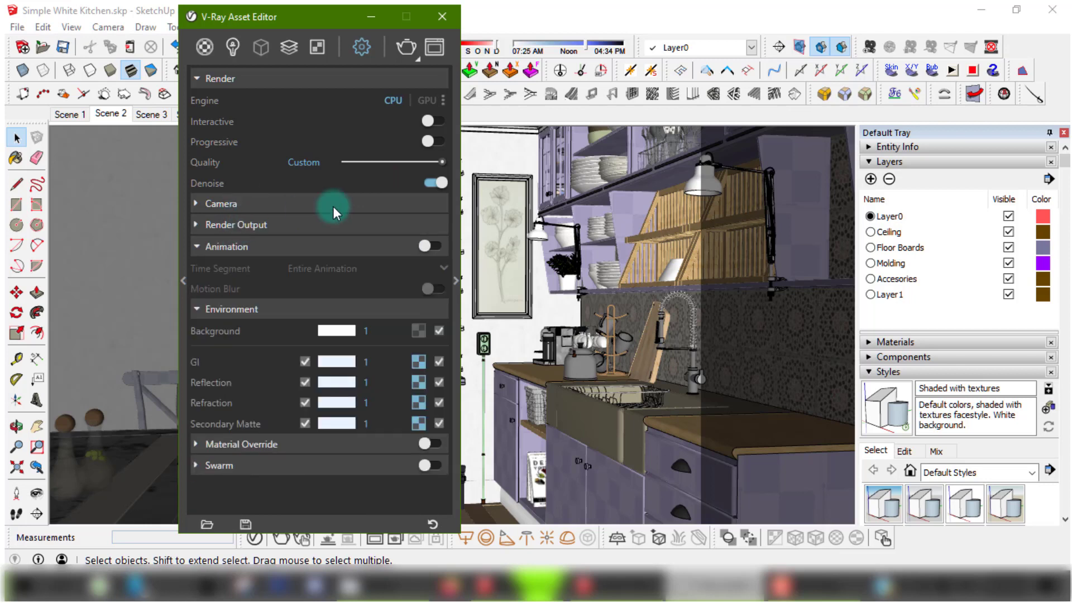
click(243, 225)
click(286, 215)
click(405, 48)
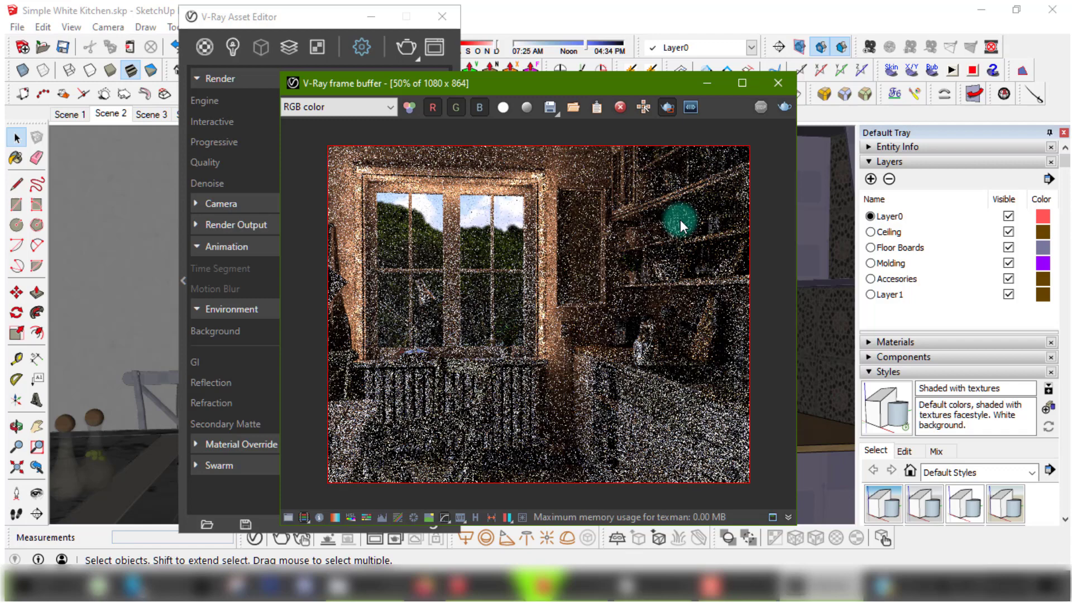
Step: Close the V-Ray frame buffer, leaving the Asset Editor's render and Environment settings visible
click(675, 107)
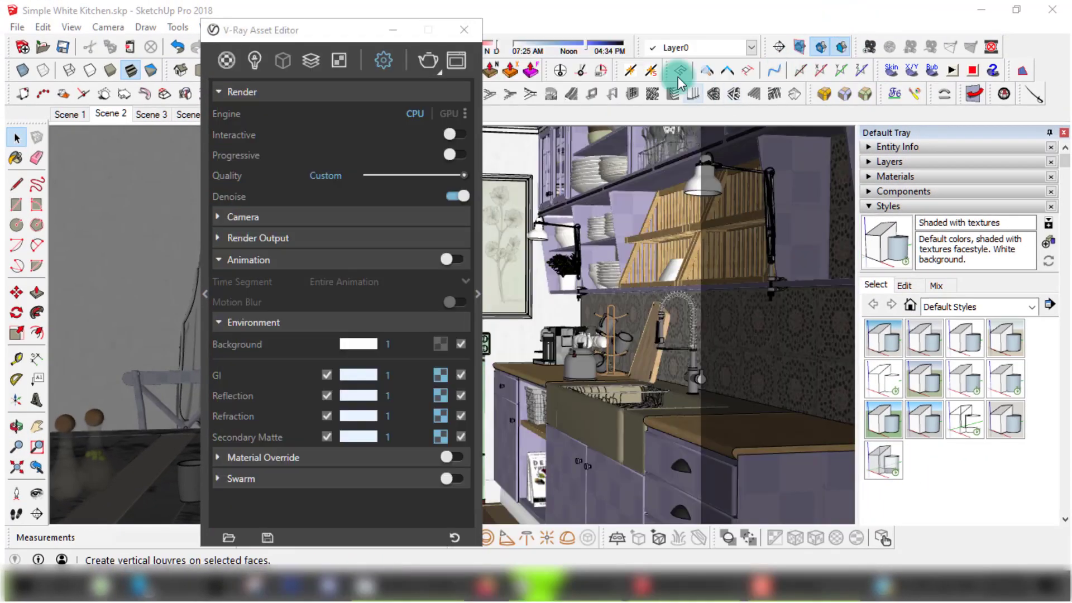
Step: Hide the kitchen window's frame and mullions and sample the tree-line material behind it
click(425, 13)
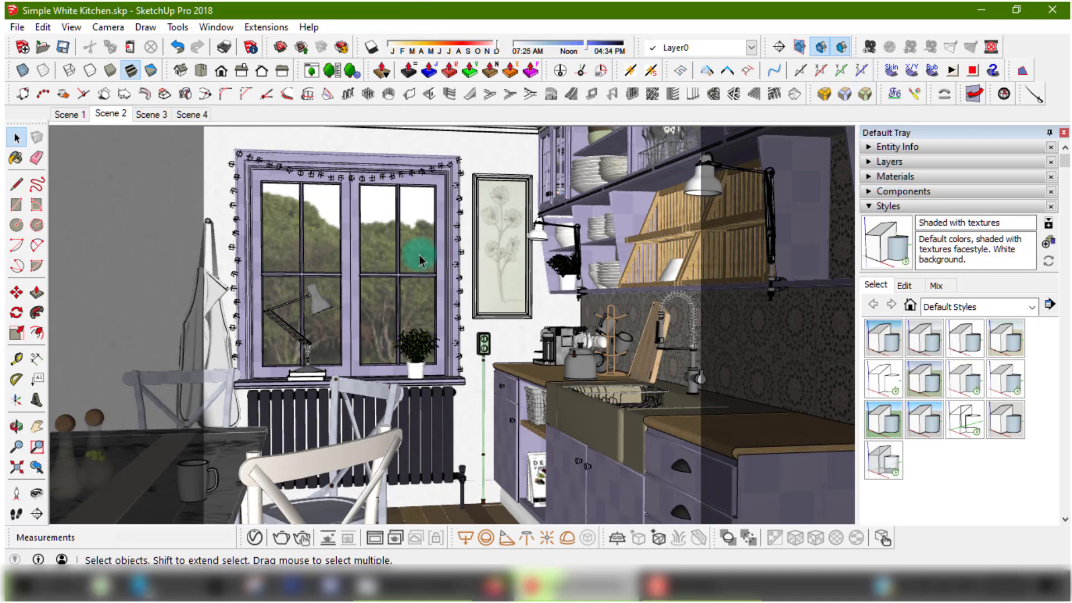
right_click(389, 247)
click(419, 158)
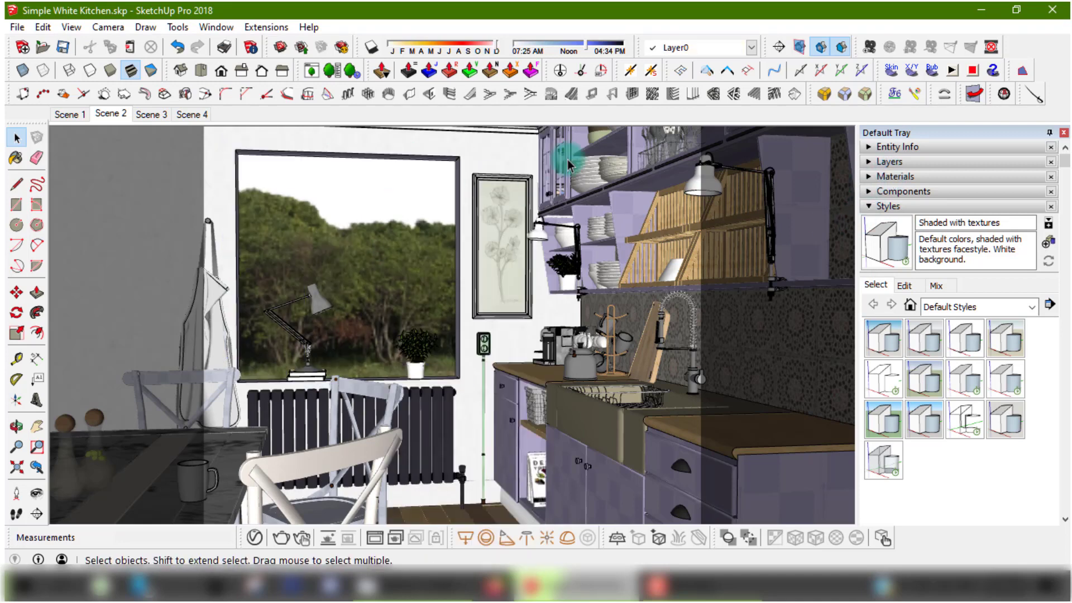
click(16, 158)
alt+click(287, 241)
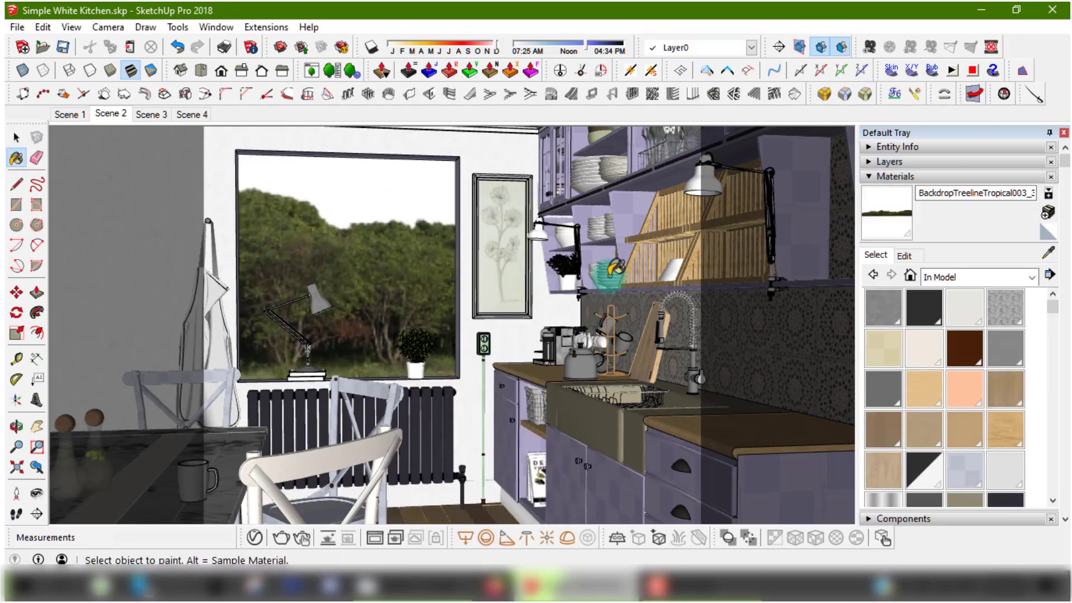
Step: Rename the BackdropTreelineTropical003_3K material to #Backdrop in the V-Ray Asset Editor
click(255, 538)
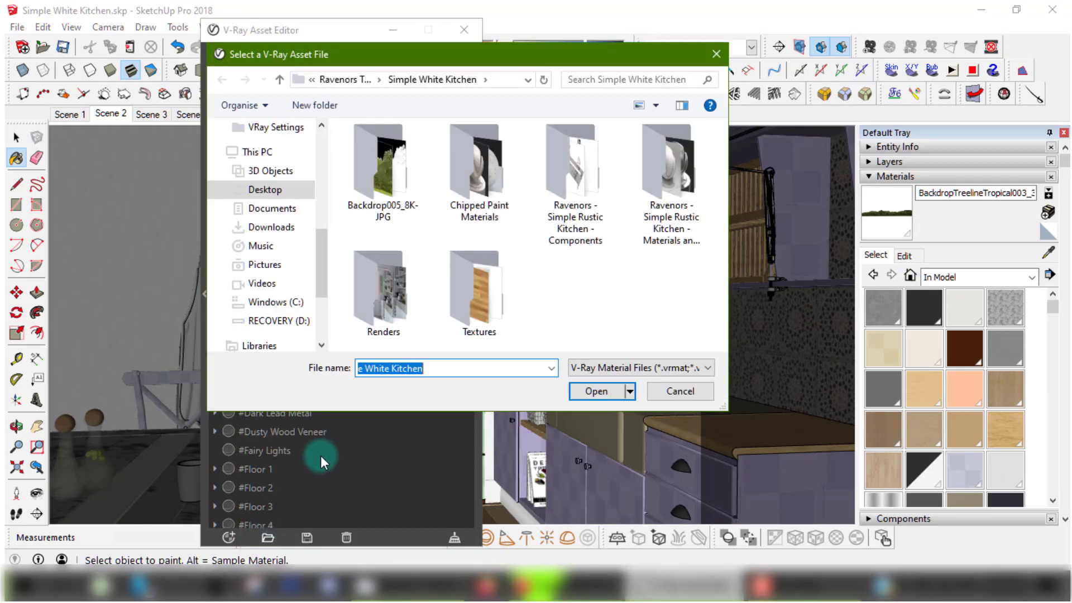
click(705, 391)
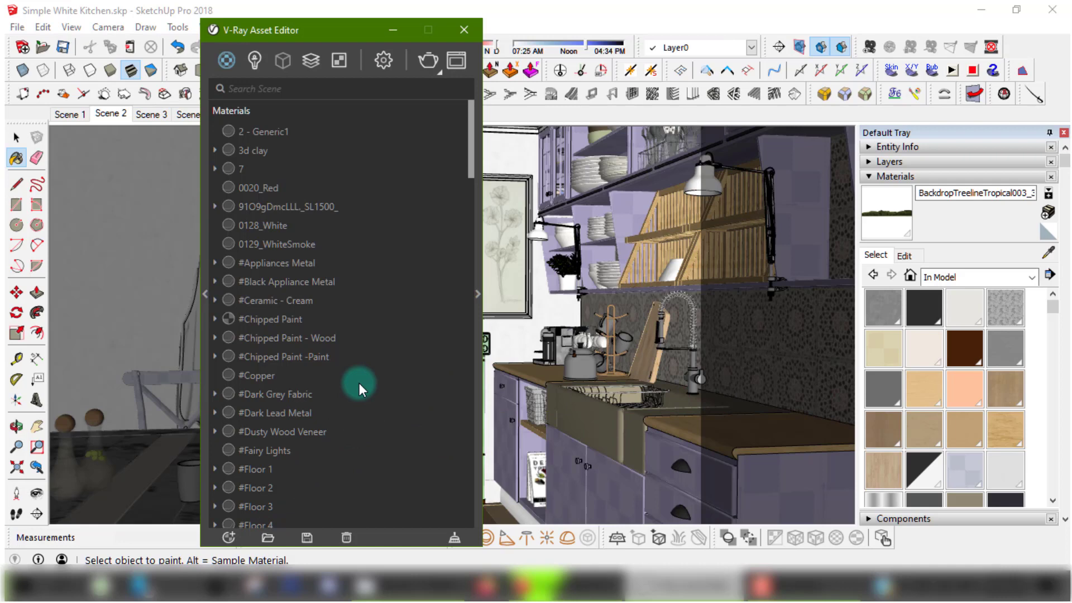
scroll(360, 381, down, 3)
scroll(360, 380, down, 10)
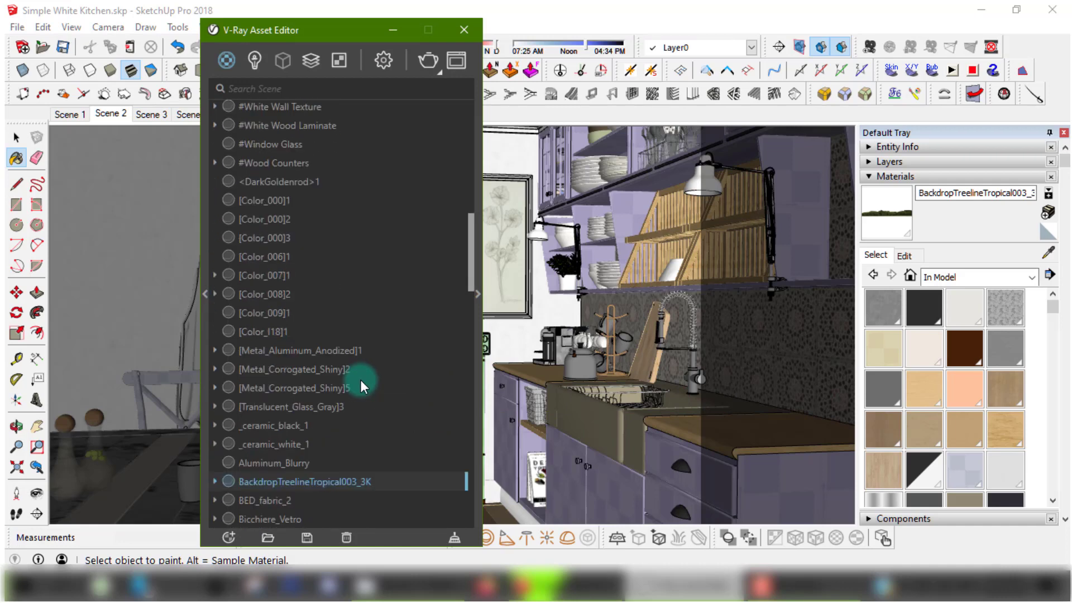
click(479, 286)
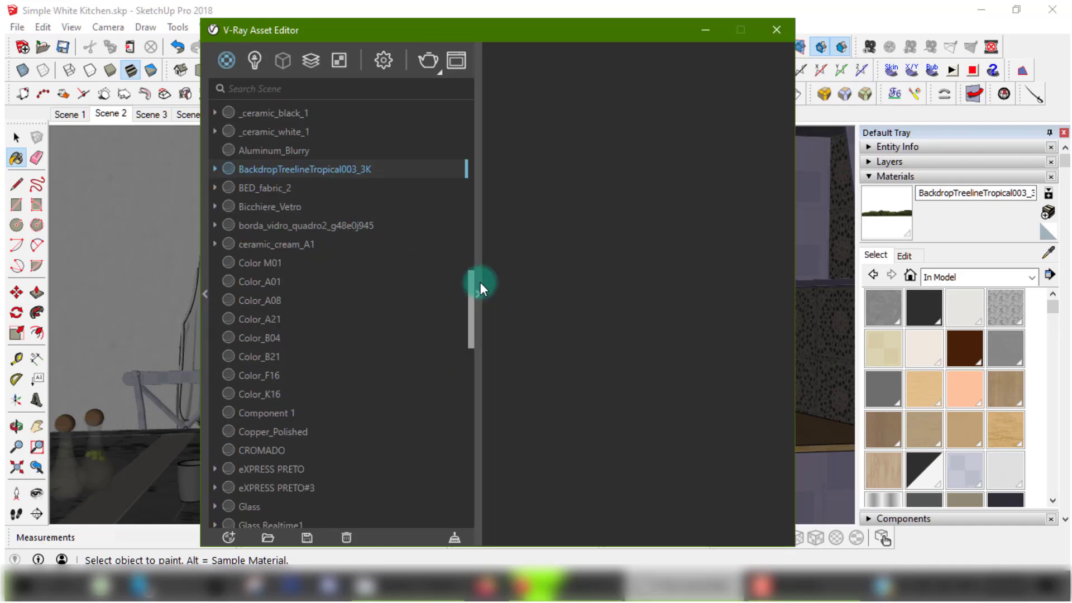
double_click(305, 168)
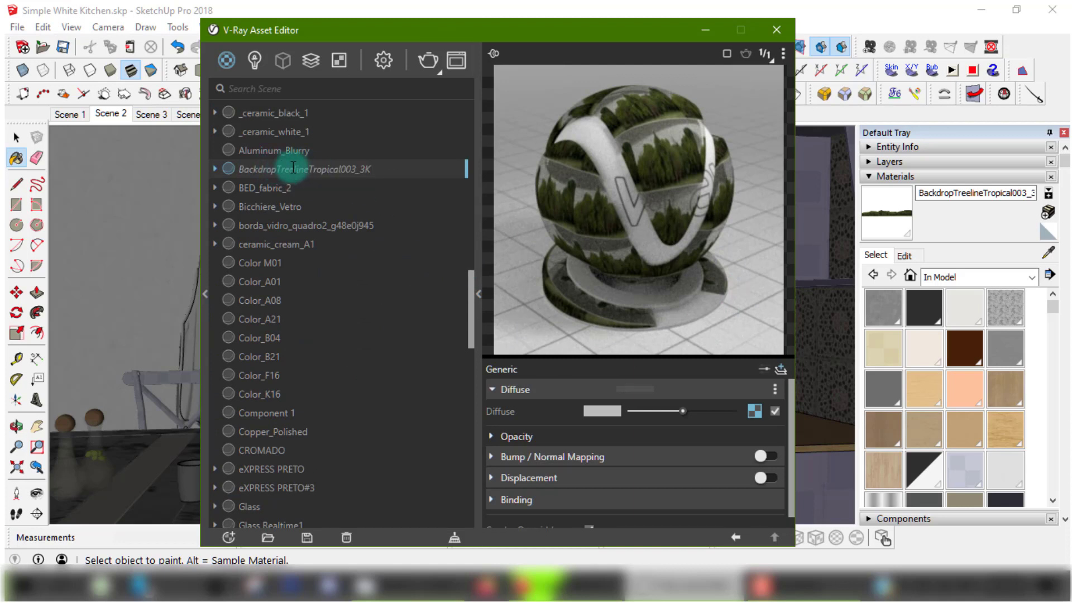
drag(293, 169, 386, 174)
key(BackSpace)
key(BackSpace)
key(BackSpace)
key(BackSpace)
key(BackSpace)
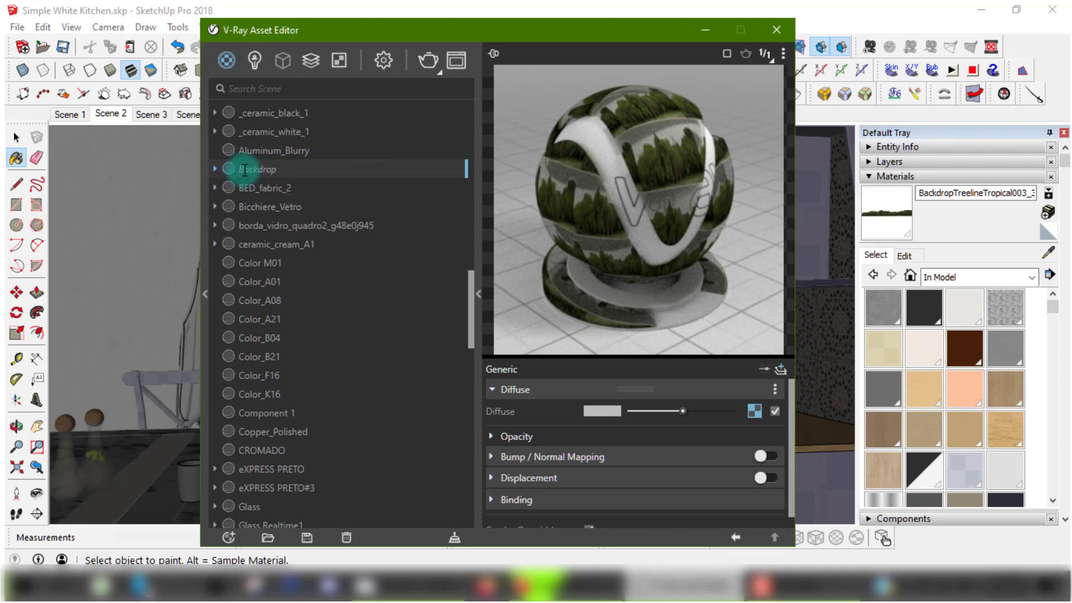
key(Return)
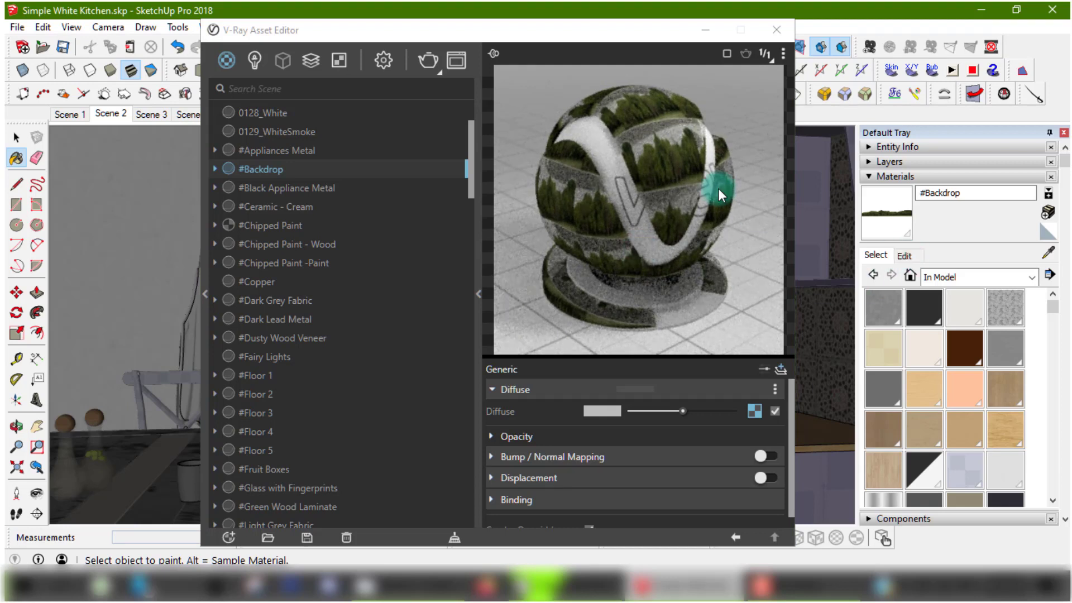
Step: Move the V-Ray Asset Editor aside and bring up the #Backdrop material's edit settings
click(652, 32)
drag(629, 39, 439, 43)
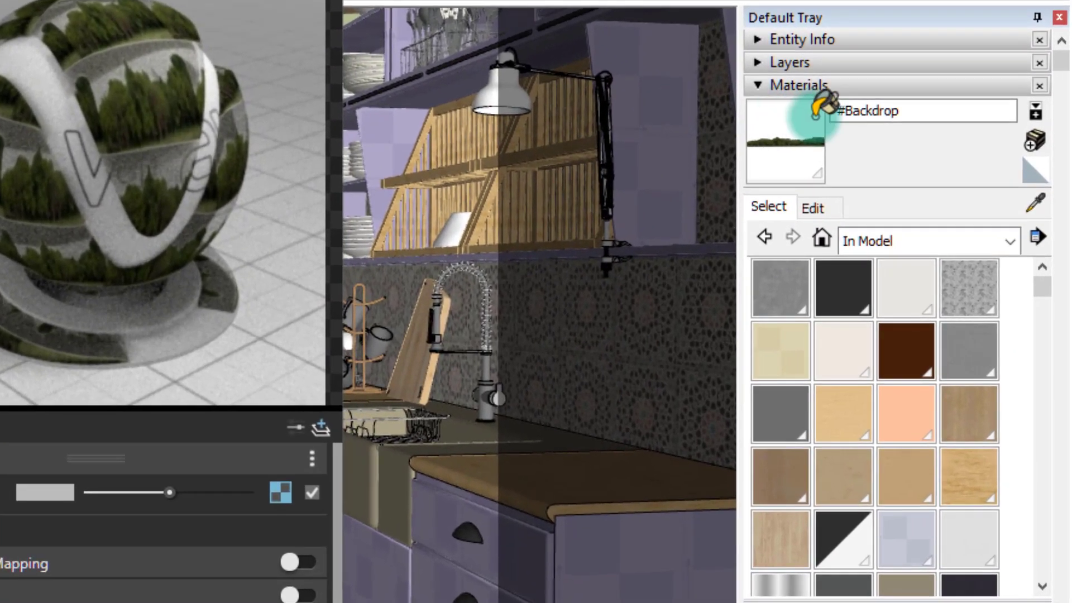
click(821, 209)
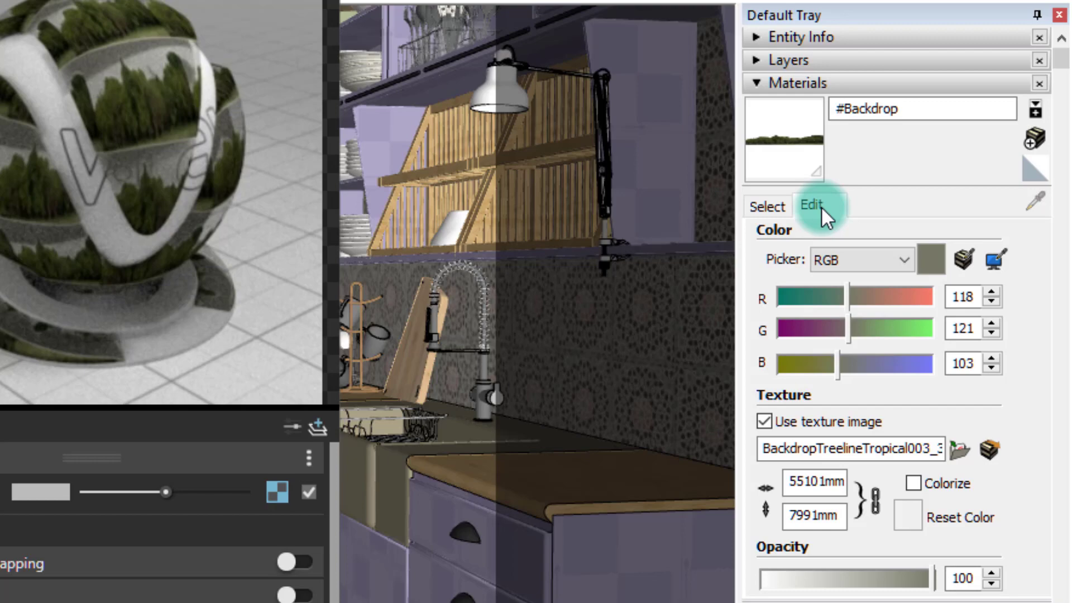
click(986, 448)
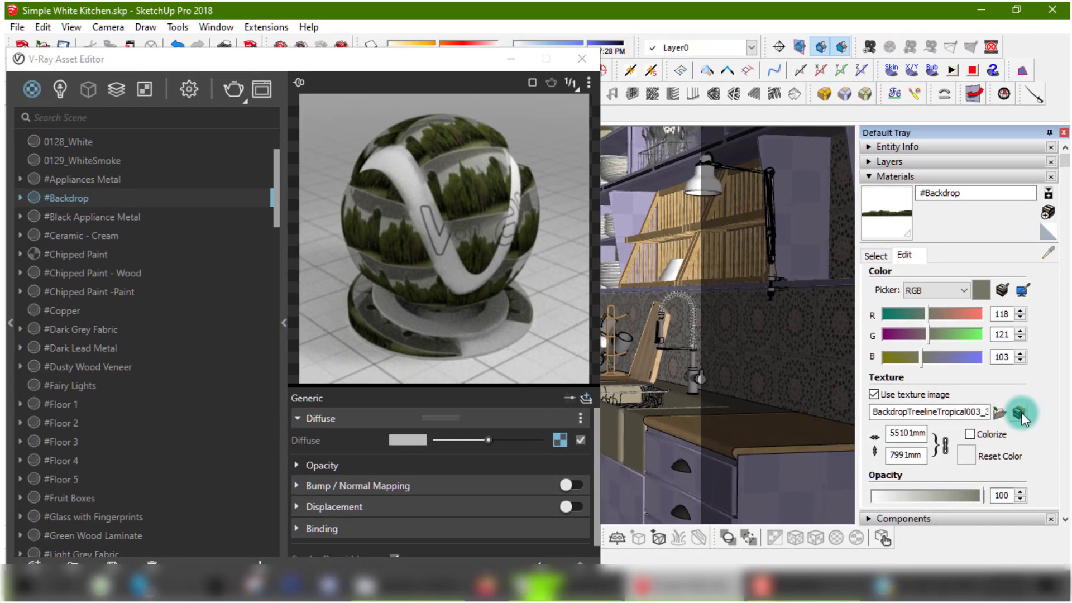
Step: Open the #Backdrop tree-line texture image in Windows Photo Viewer
click(1021, 415)
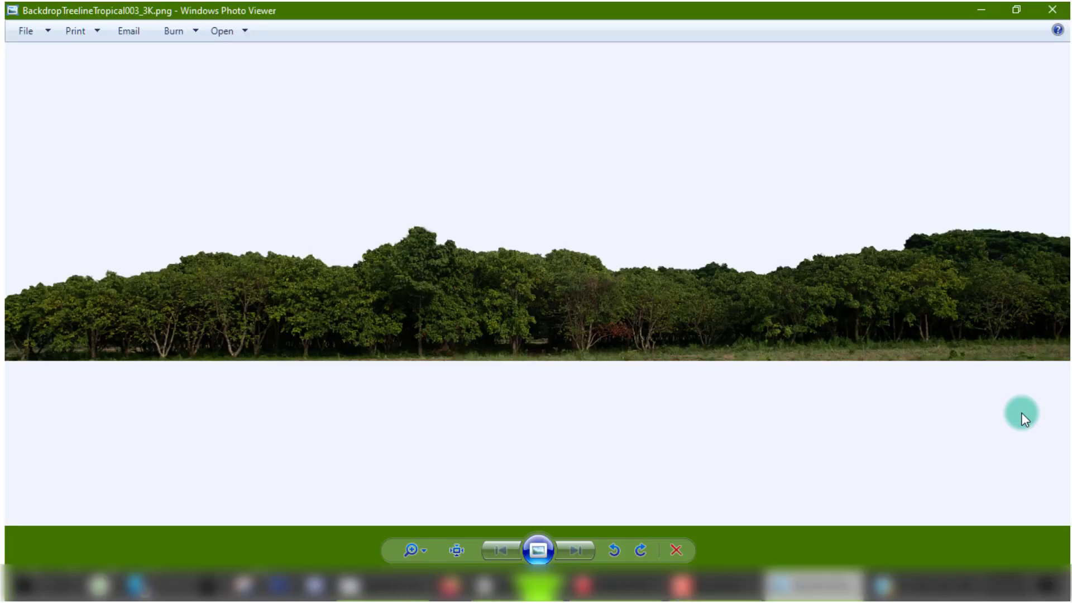
scroll(463, 303, up, 5)
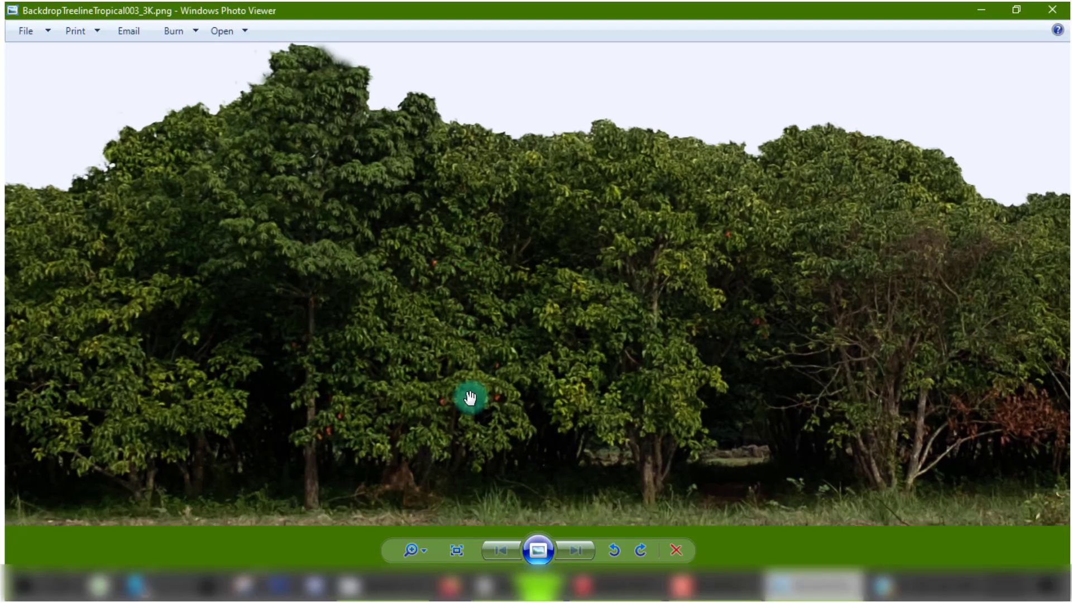
scroll(470, 397, down, 5)
Step: Save a copy of BackdropTreelineTropical003_3K.png into the Simple White Kitchen Textures folder
click(31, 32)
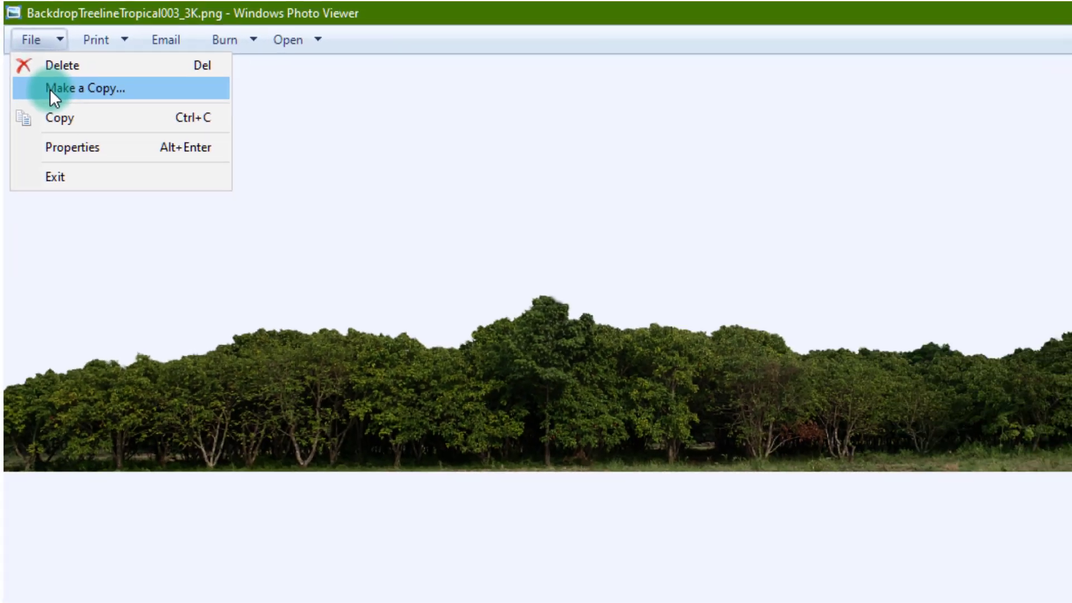
click(50, 91)
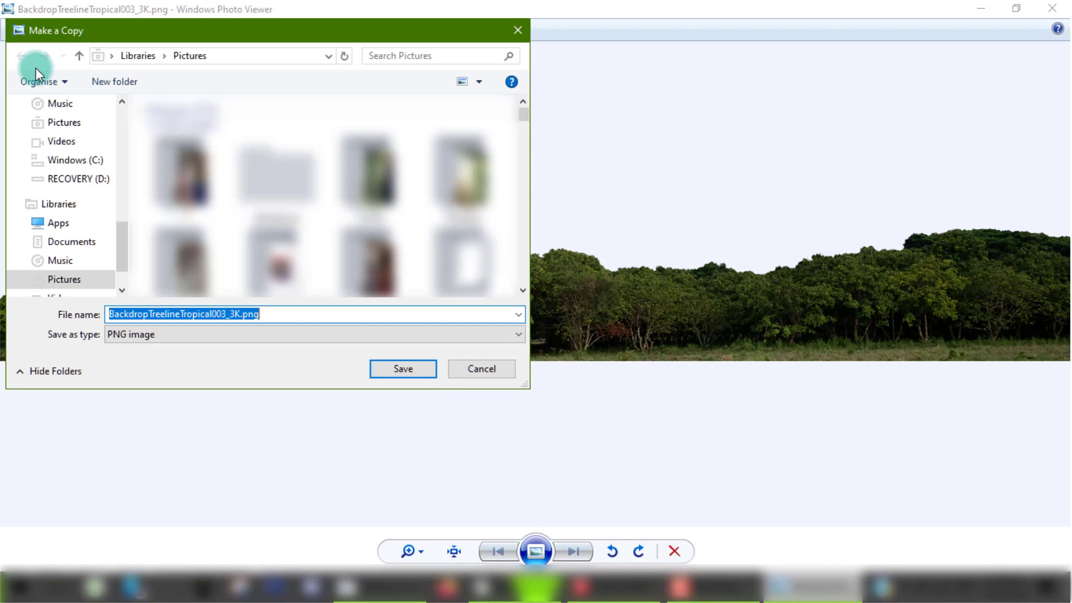
scroll(119, 198, up, 2)
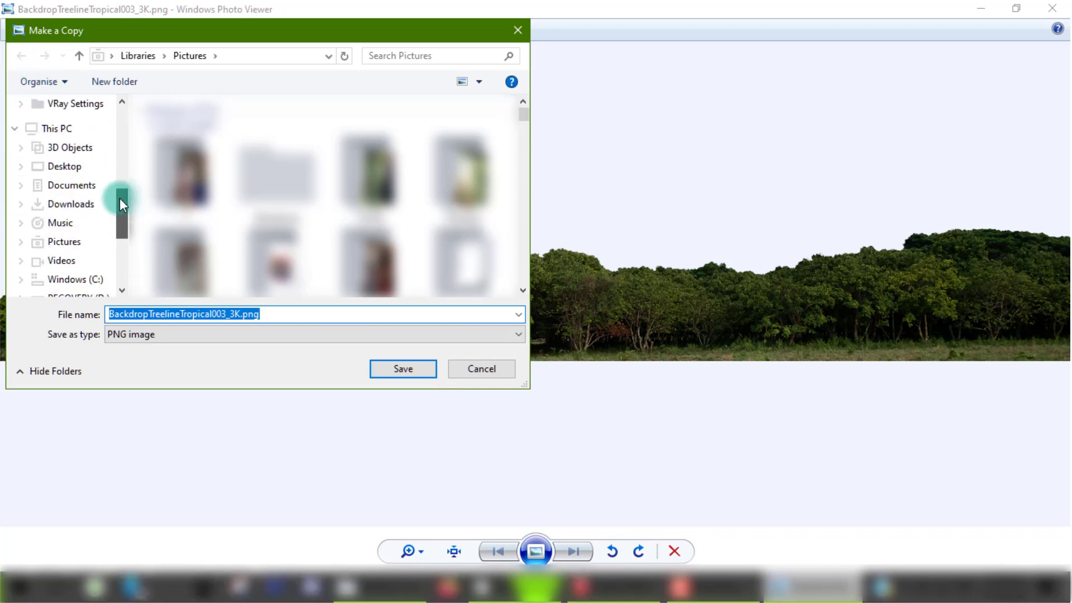
drag(122, 204, 119, 154)
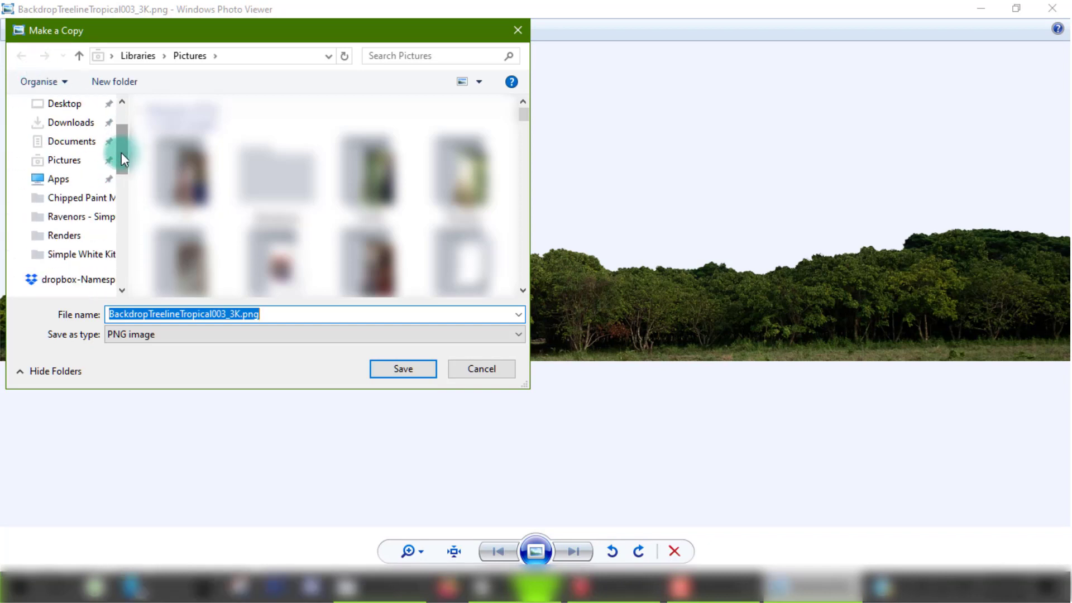
click(73, 260)
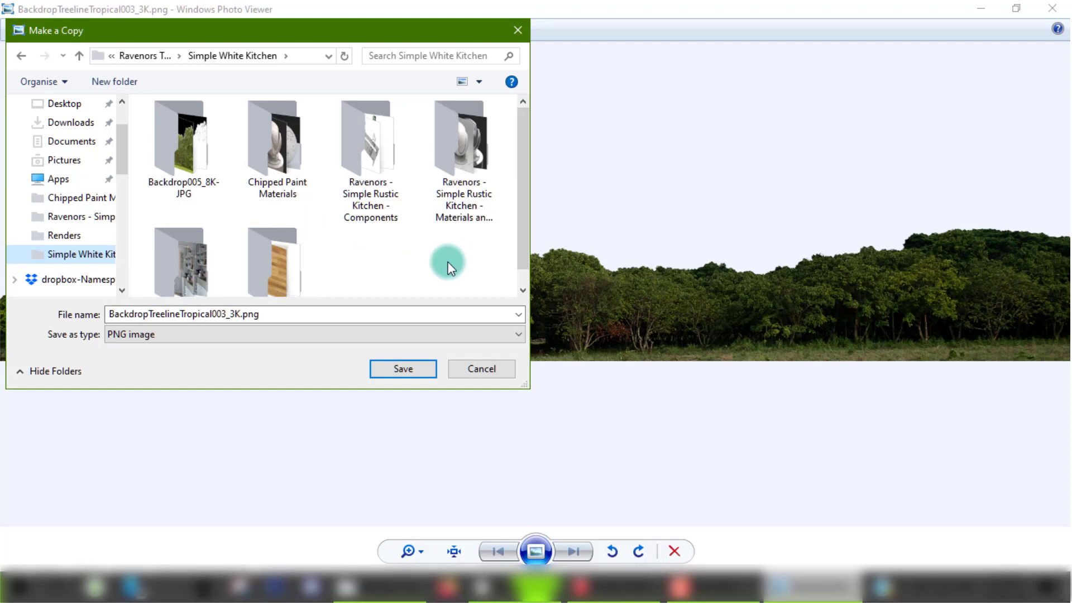
scroll(451, 268, down, 1)
double_click(287, 243)
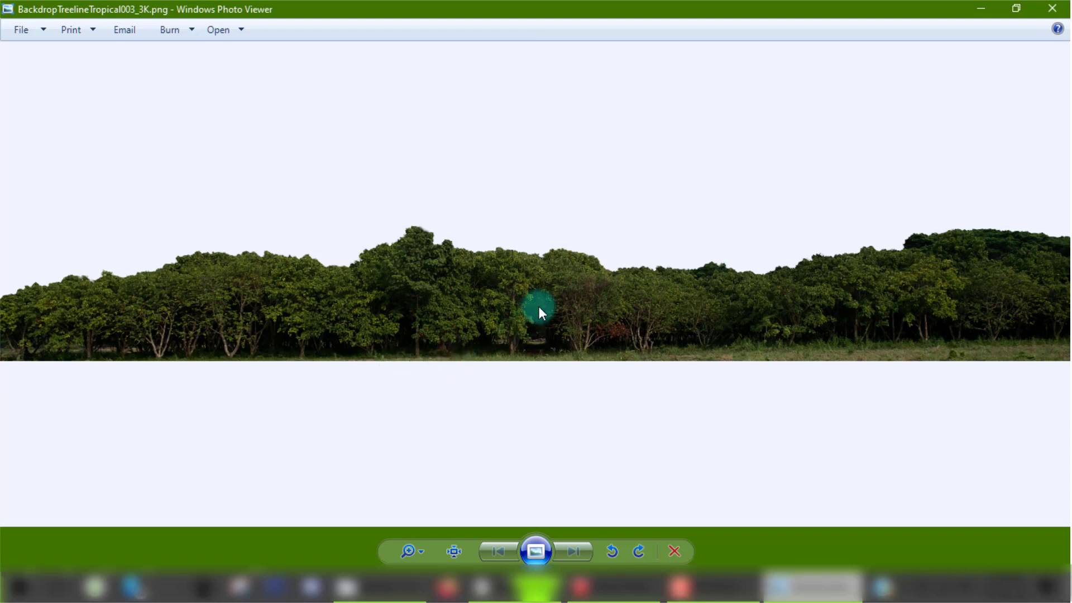
Step: Re-link the #Backdrop bitmap to the Textures-folder copy of BackdropTreelineTropical003_3K.png, then return to its settings
click(1050, 14)
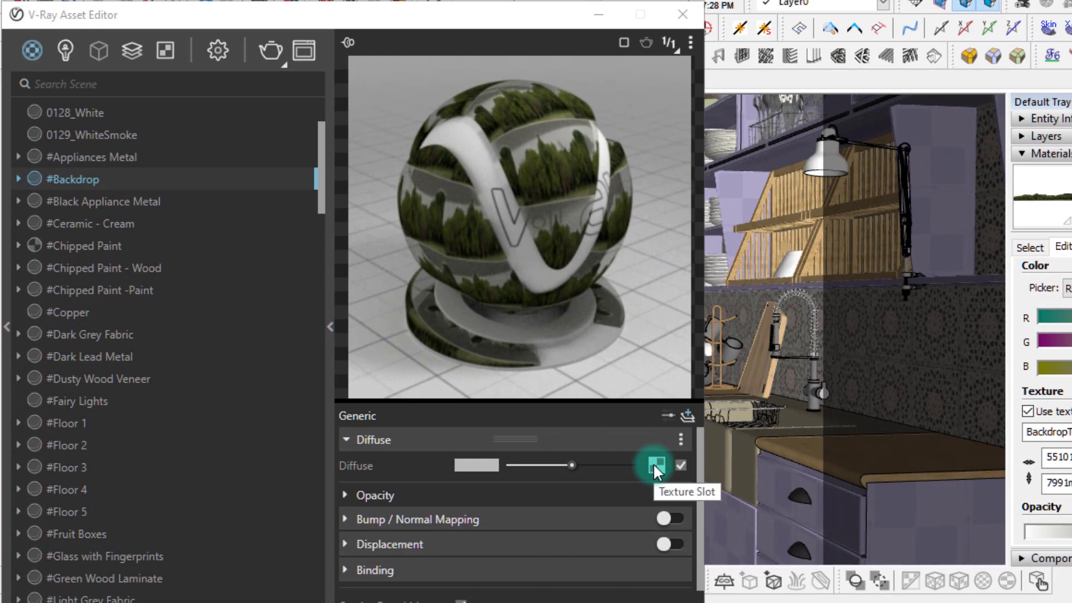
click(653, 464)
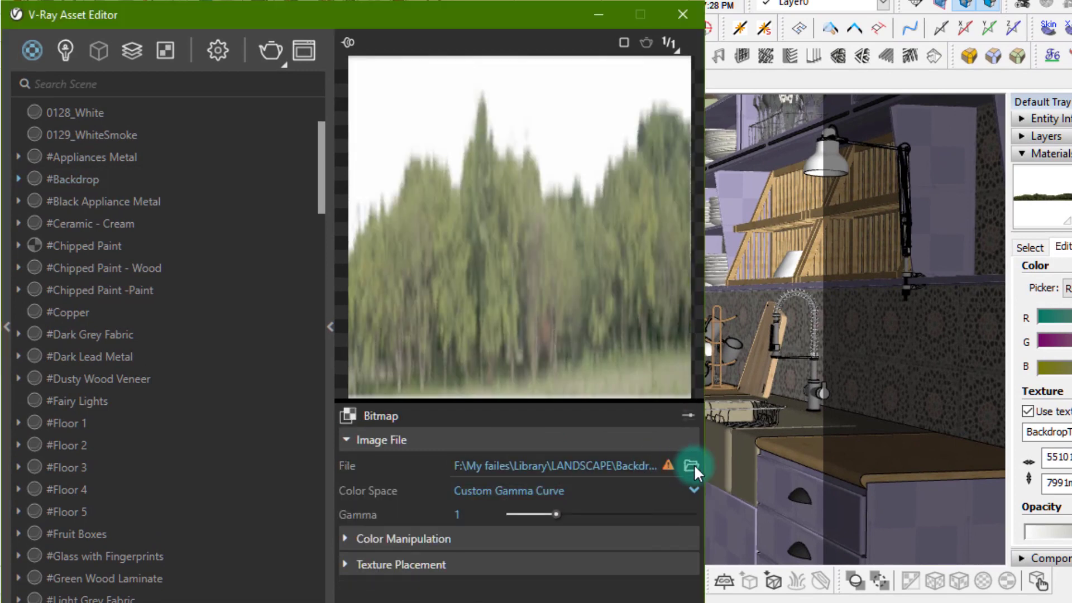
click(692, 464)
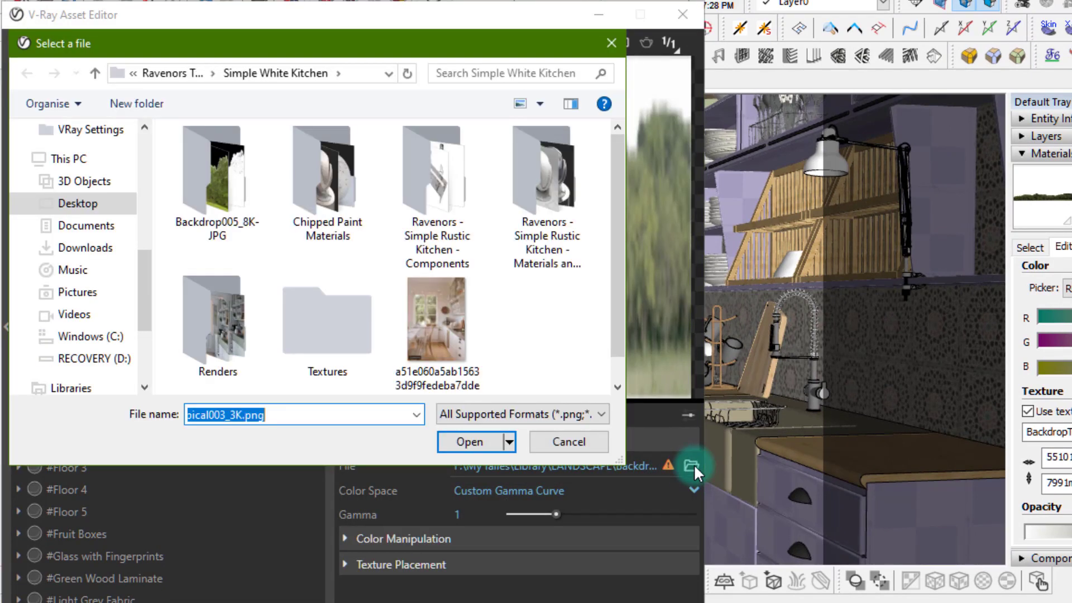
click(230, 187)
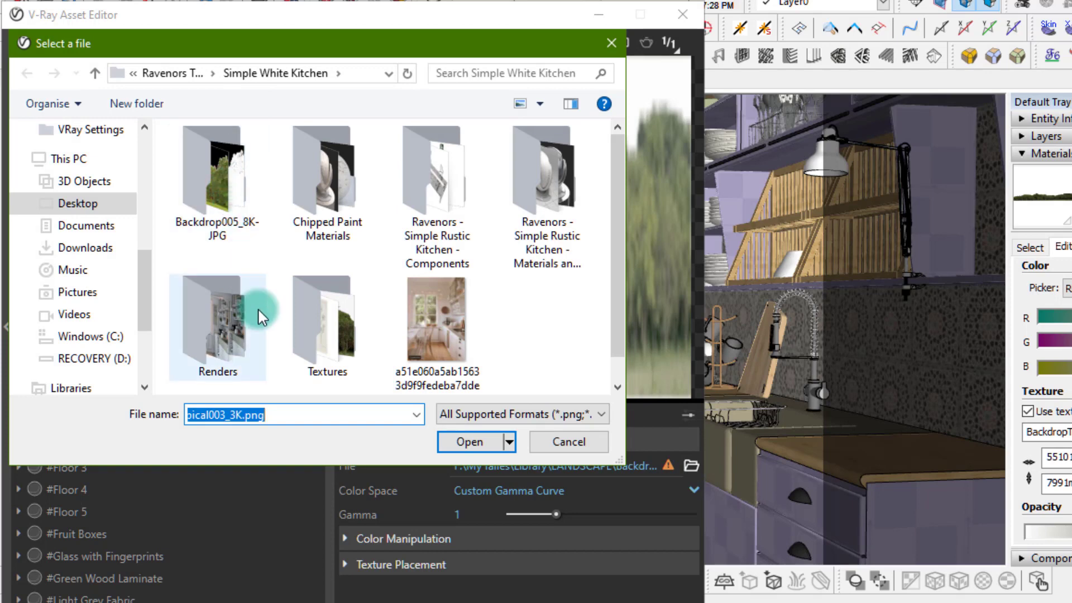
double_click(324, 332)
click(335, 212)
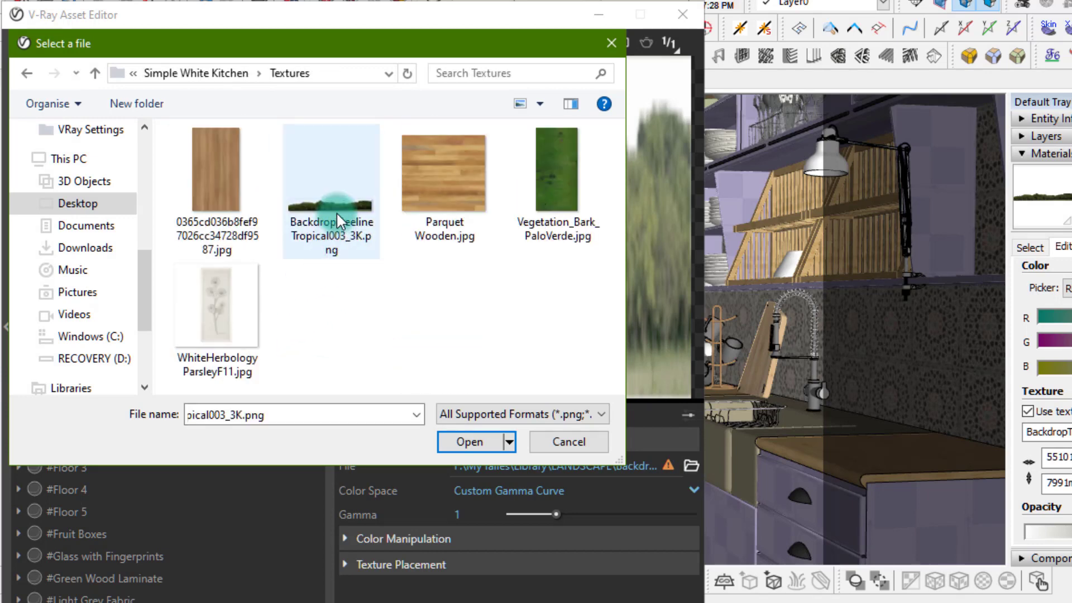
click(457, 443)
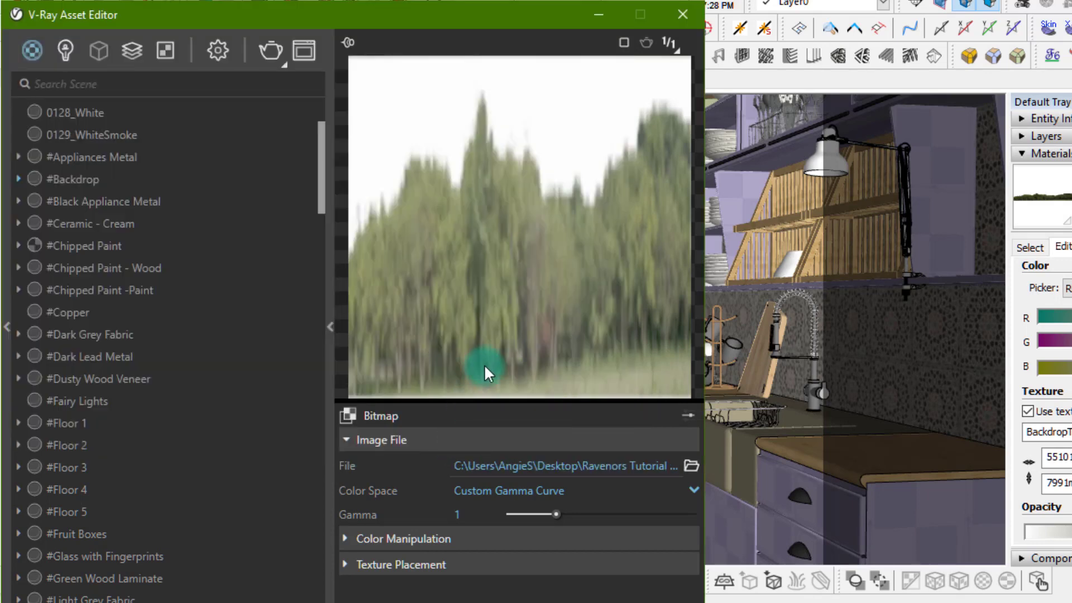
click(637, 602)
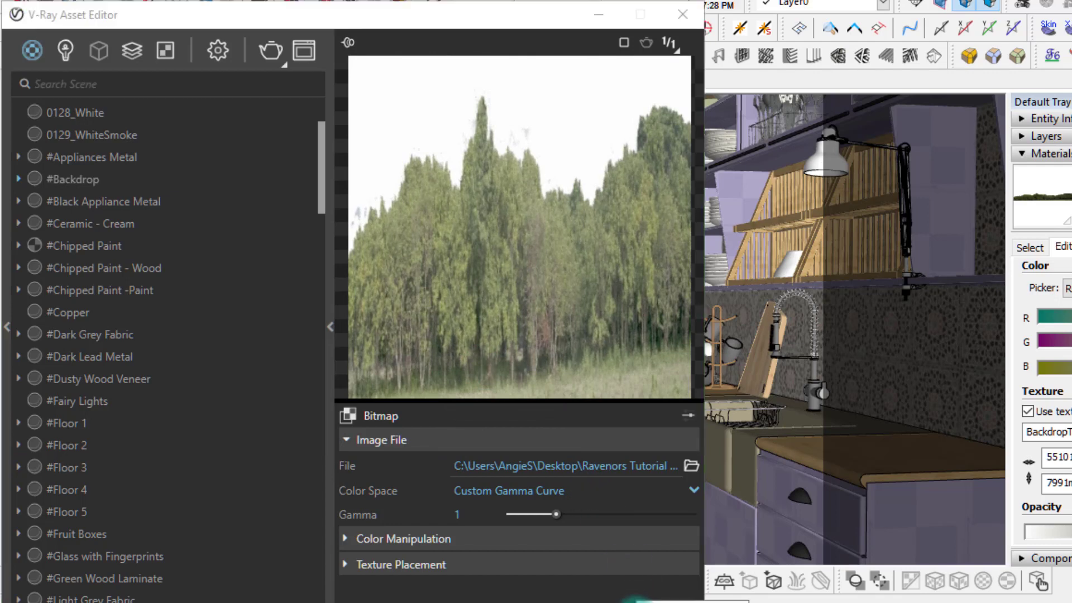
click(614, 438)
click(605, 346)
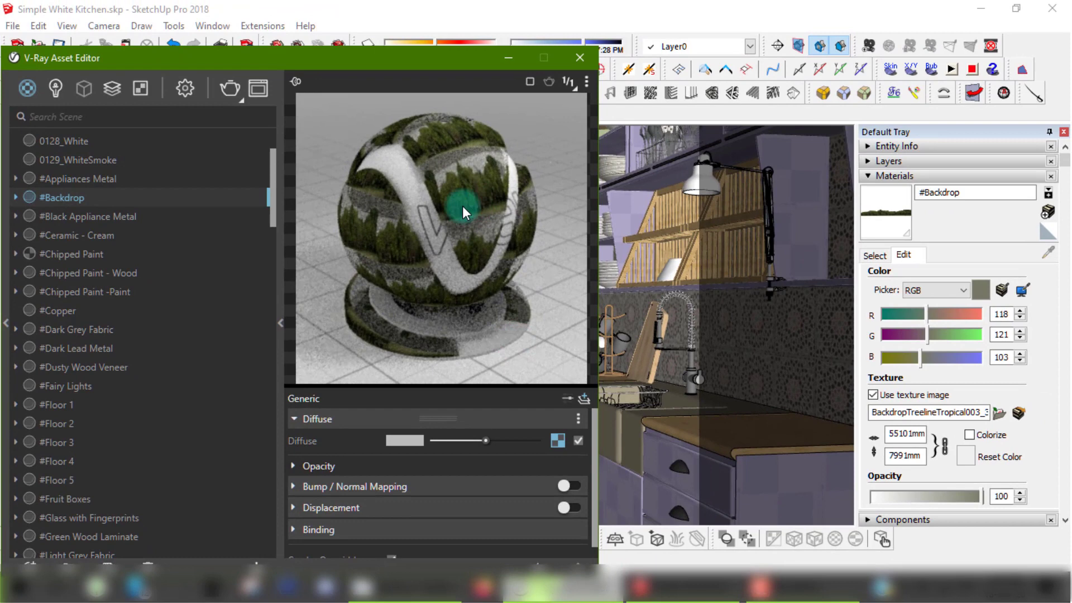
Step: Switch the preview to Wall Closeup and paste the diffuse tree texture into a newly enabled bump map
click(588, 81)
click(522, 223)
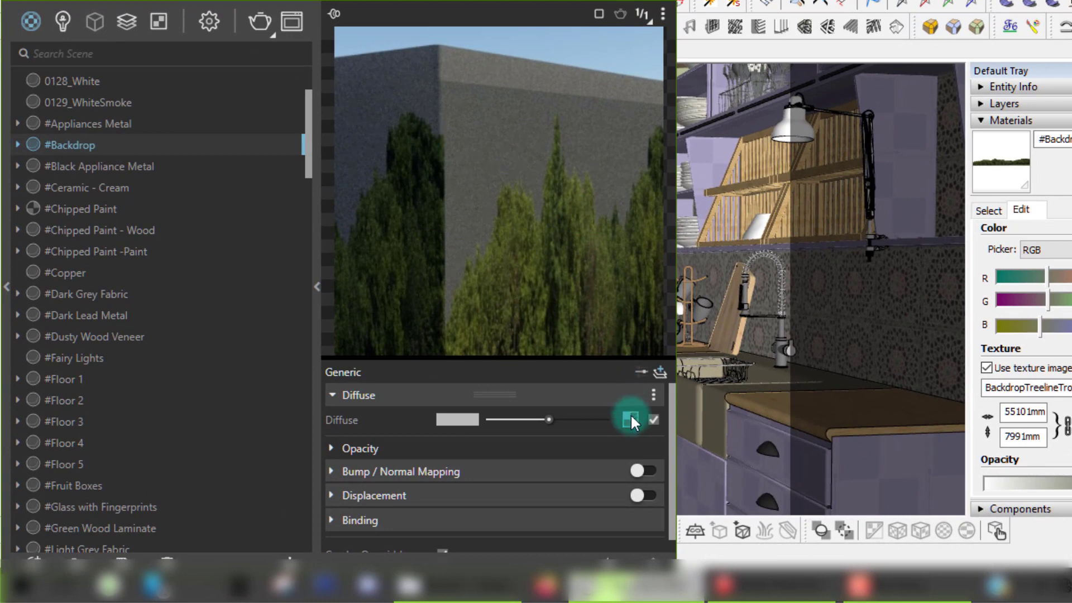
right_click(631, 418)
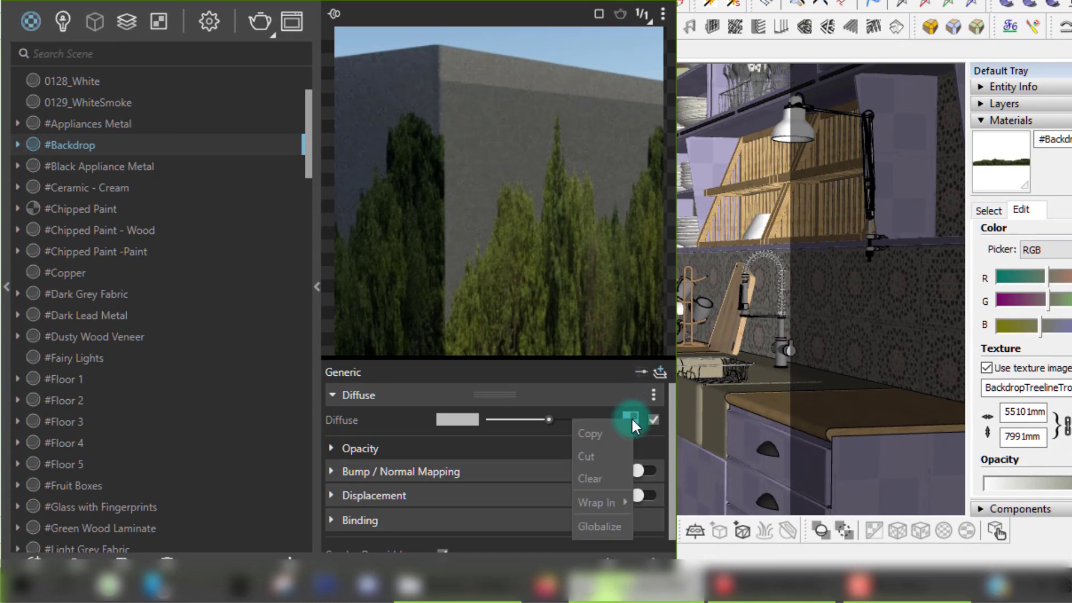
click(596, 435)
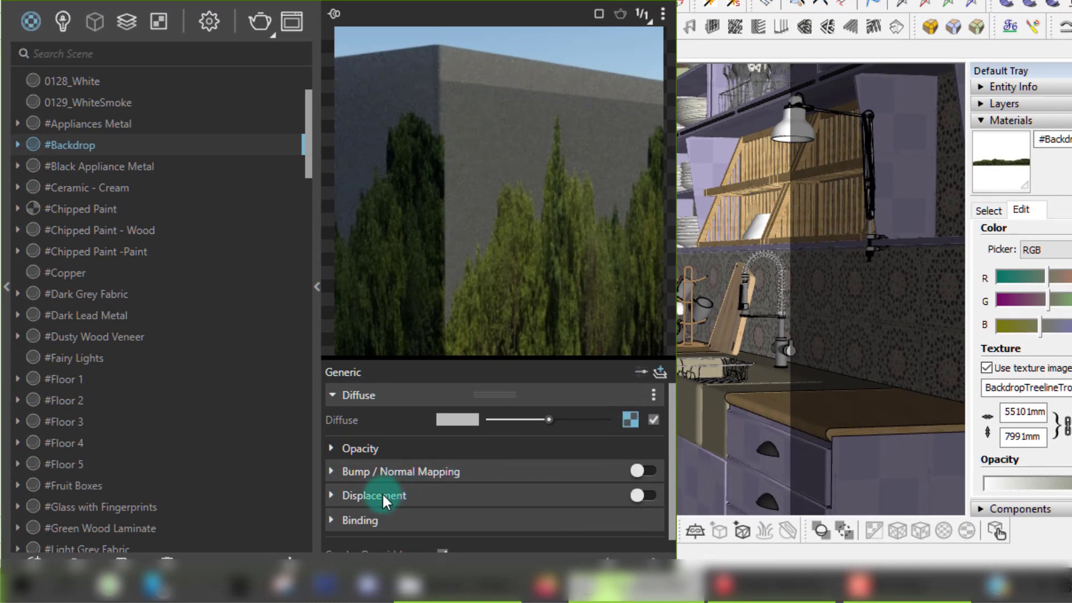
click(353, 469)
click(647, 470)
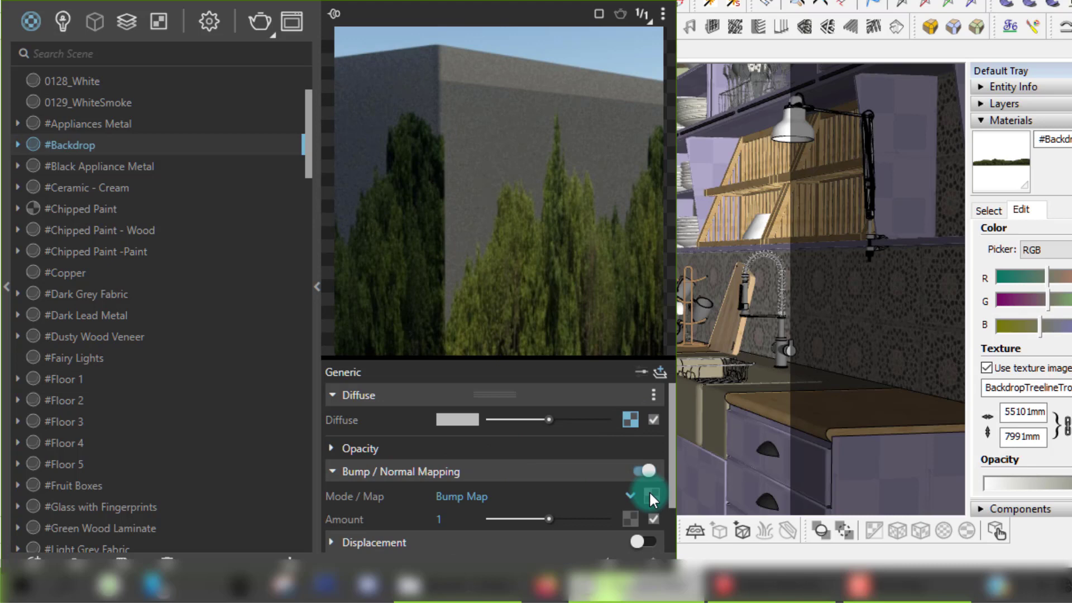
right_click(651, 496)
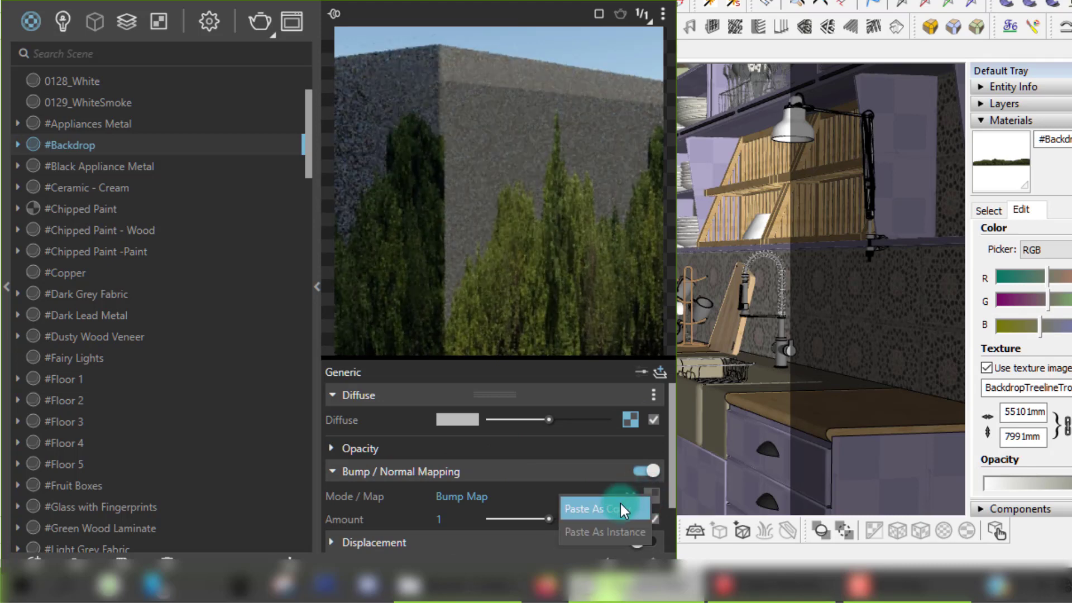
click(568, 505)
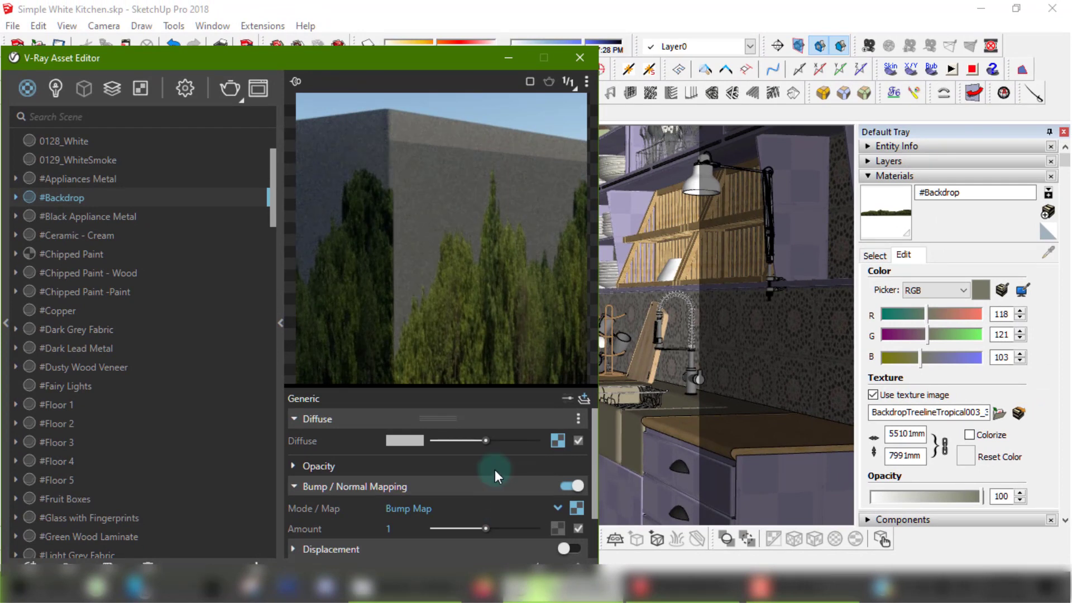
Step: Move the V-Ray Asset Editor off the kitchen view to check it, then close the editor
mouse_move(394, 63)
mouse_down()
mouse_move(439, 61)
mouse_move(564, 302)
mouse_up()
drag(561, 363, 551, 378)
click(567, 256)
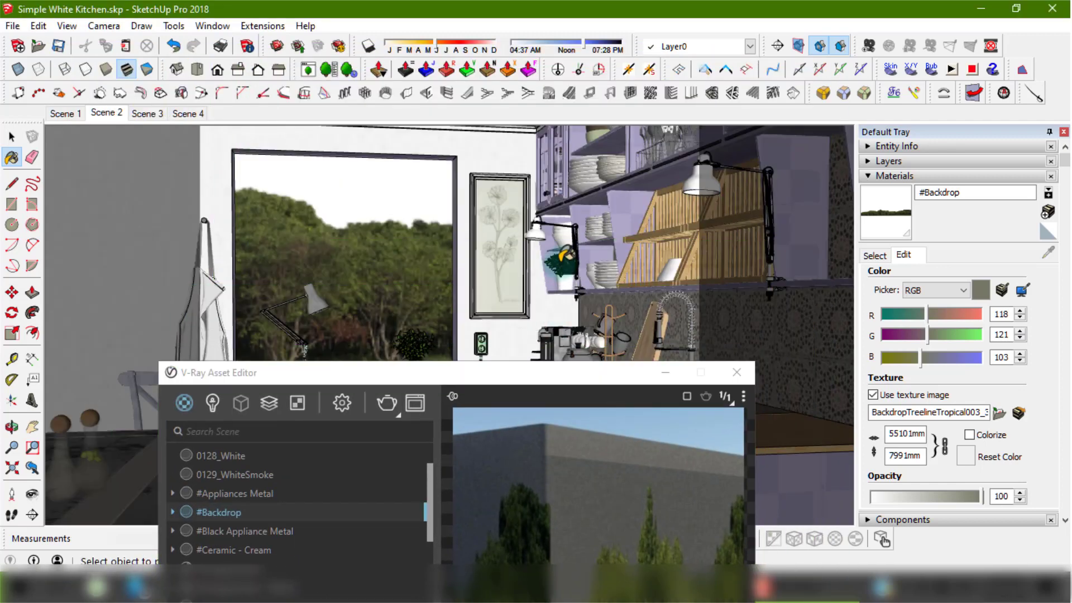
click(555, 375)
click(11, 137)
click(445, 381)
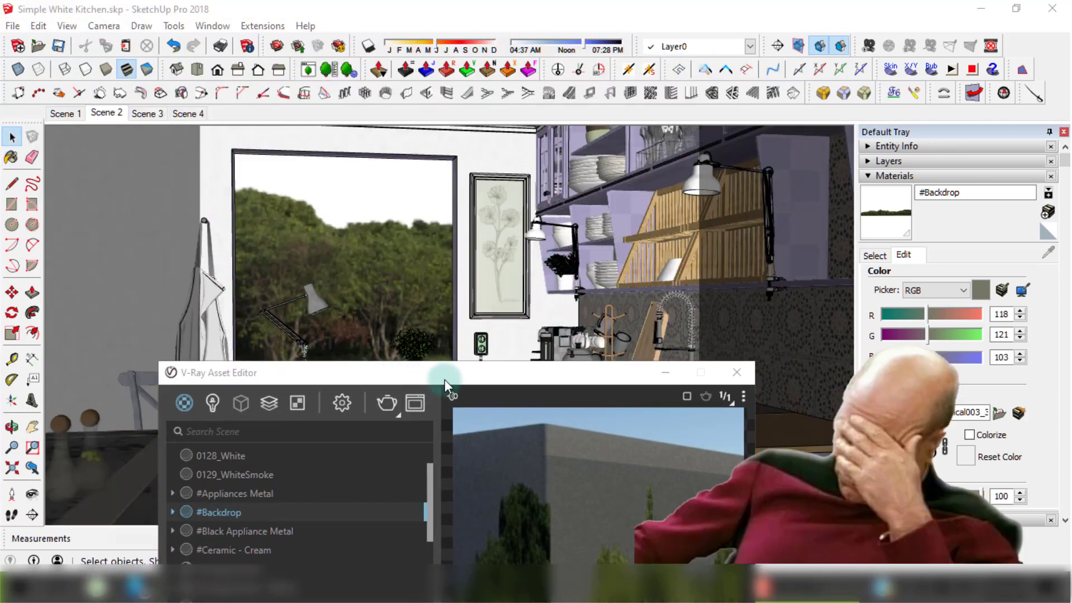
mouse_move(437, 372)
mouse_down()
mouse_move(450, 279)
mouse_move(513, 227)
mouse_move(555, 232)
mouse_move(669, 51)
mouse_move(729, 32)
mouse_up()
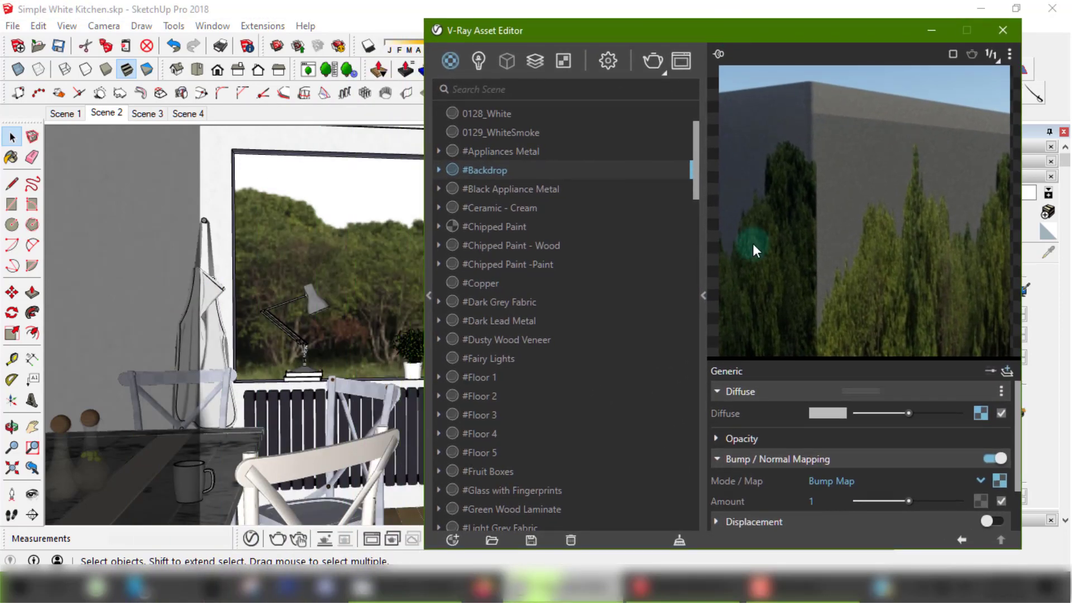
click(352, 257)
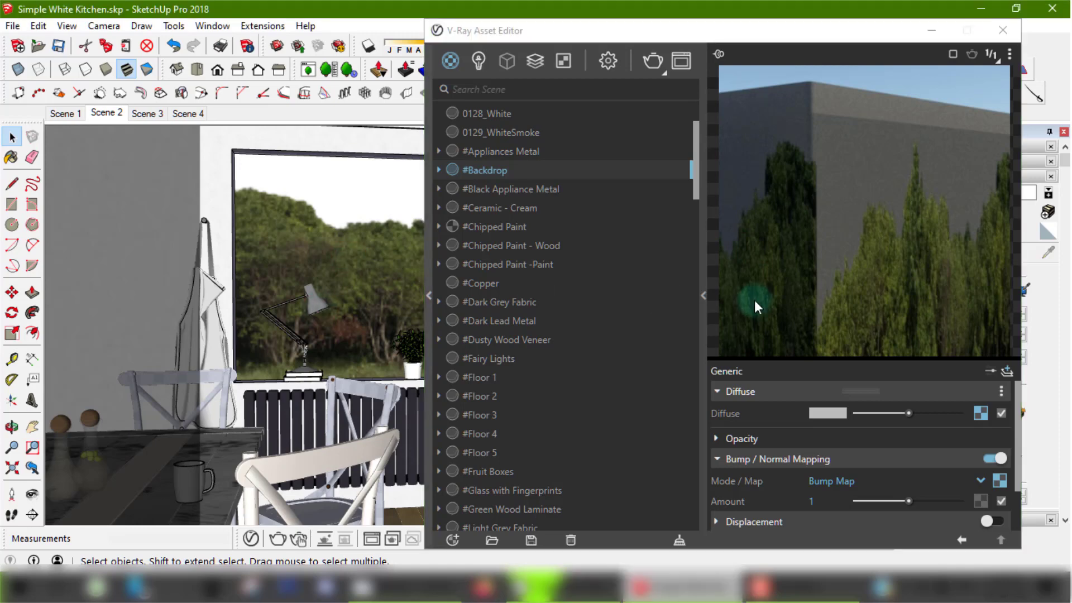
click(909, 302)
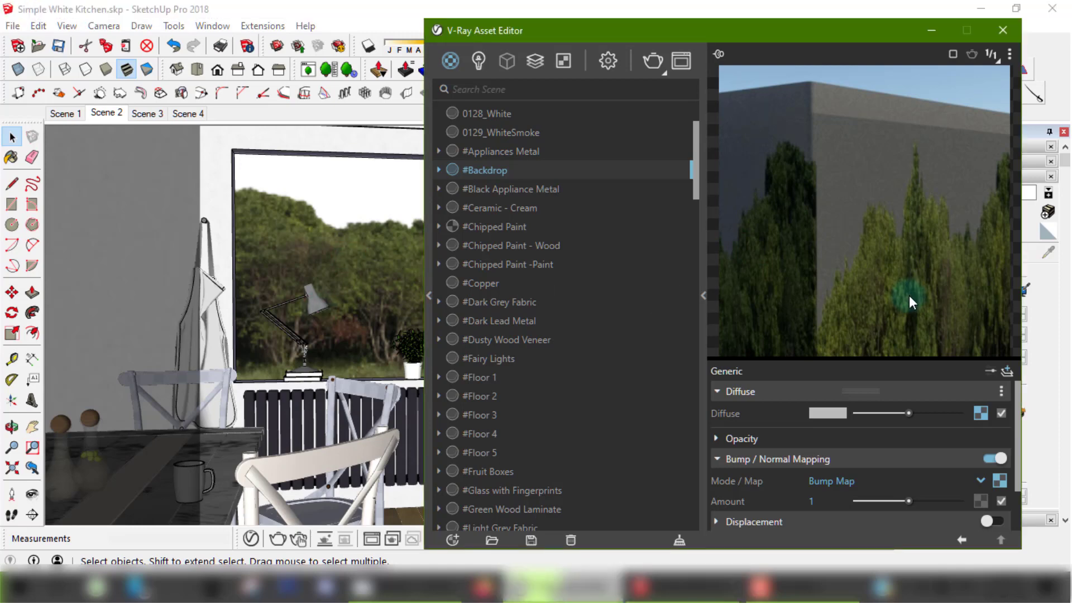
click(1005, 27)
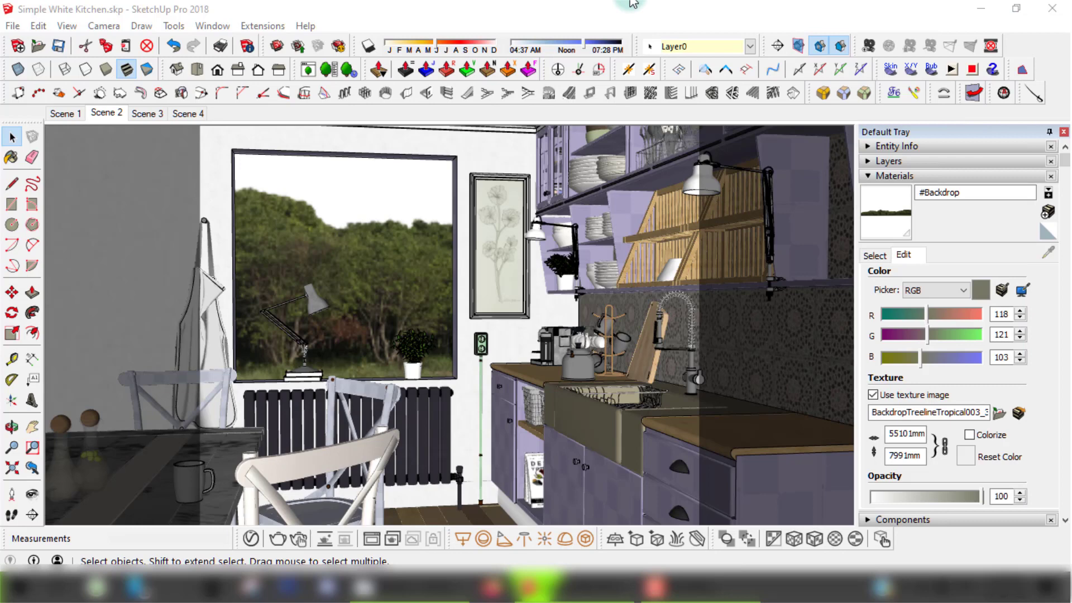
Step: Bring back the hidden window frame with Edit > Unhide > All, then save the model
click(39, 27)
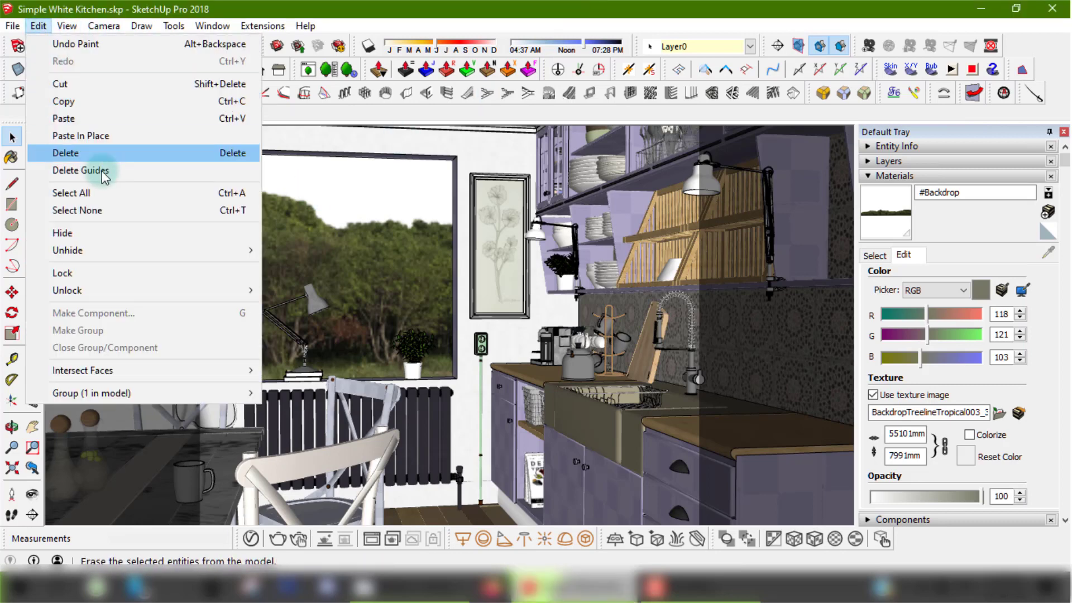
mouse_move(162, 250)
click(286, 288)
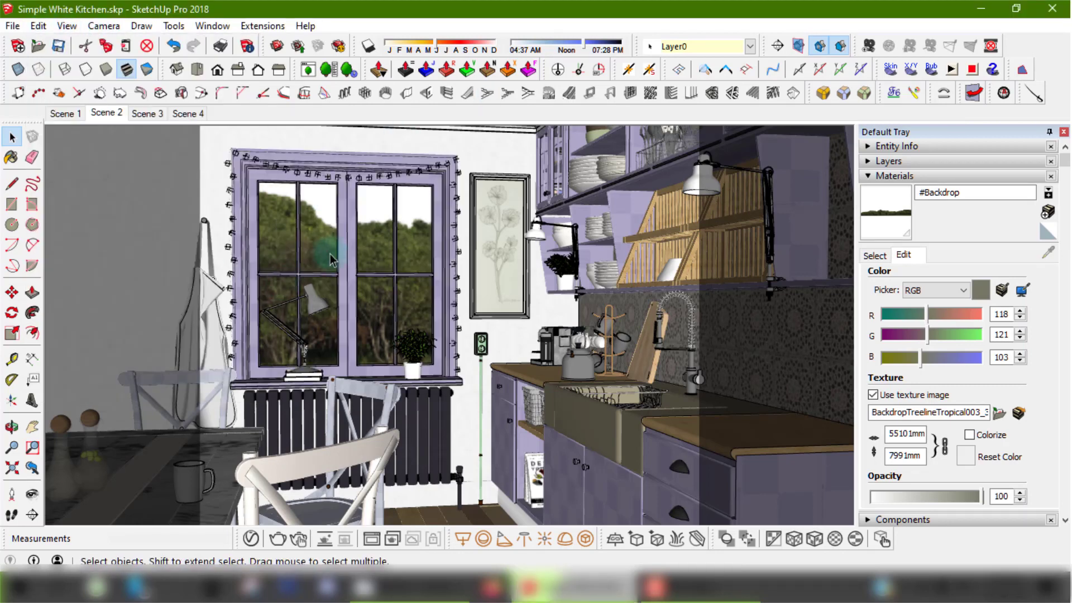
click(59, 46)
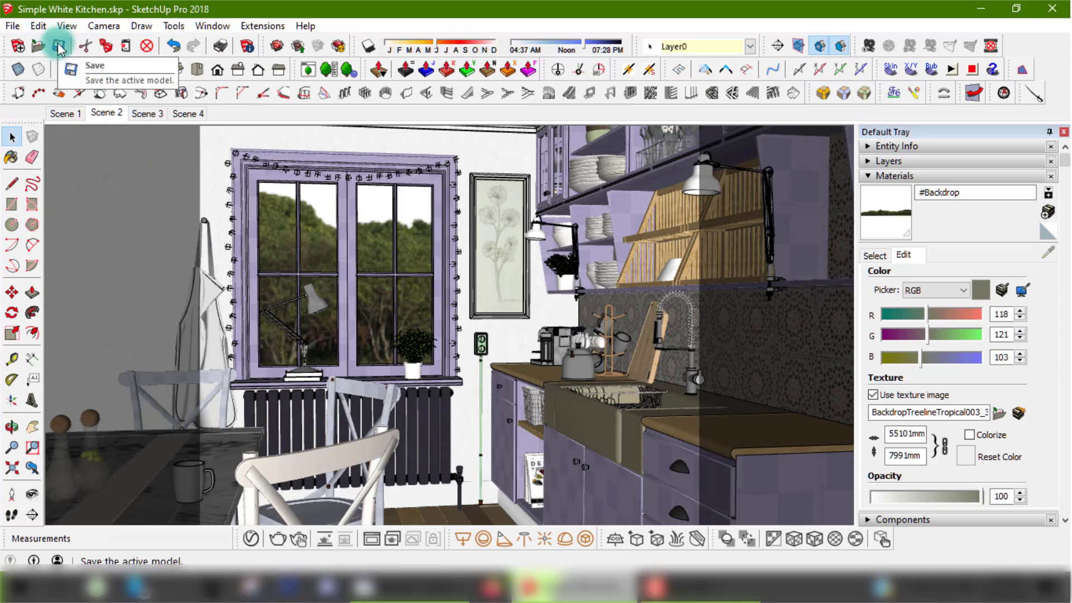
click(466, 167)
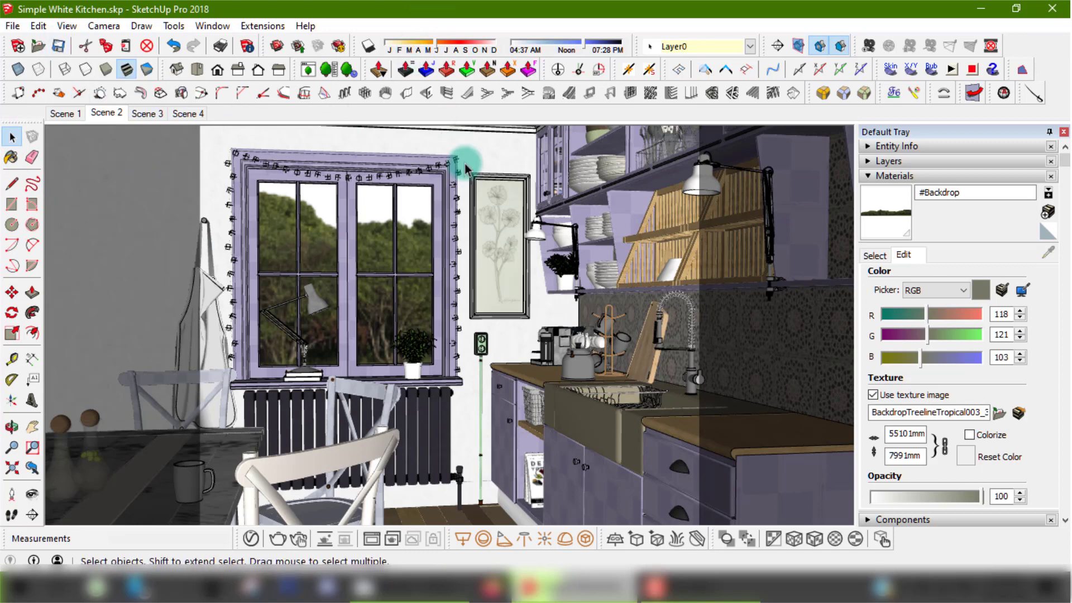
Step: Run an interactive V-Ray render limited to a region around the window, then stop and close it
click(298, 542)
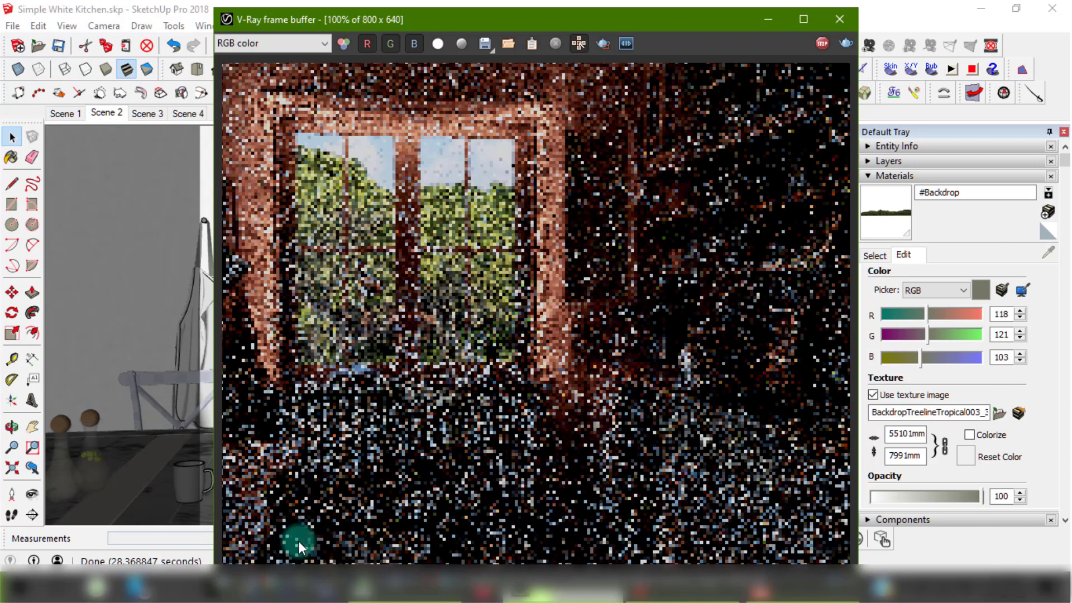
drag(260, 90, 570, 422)
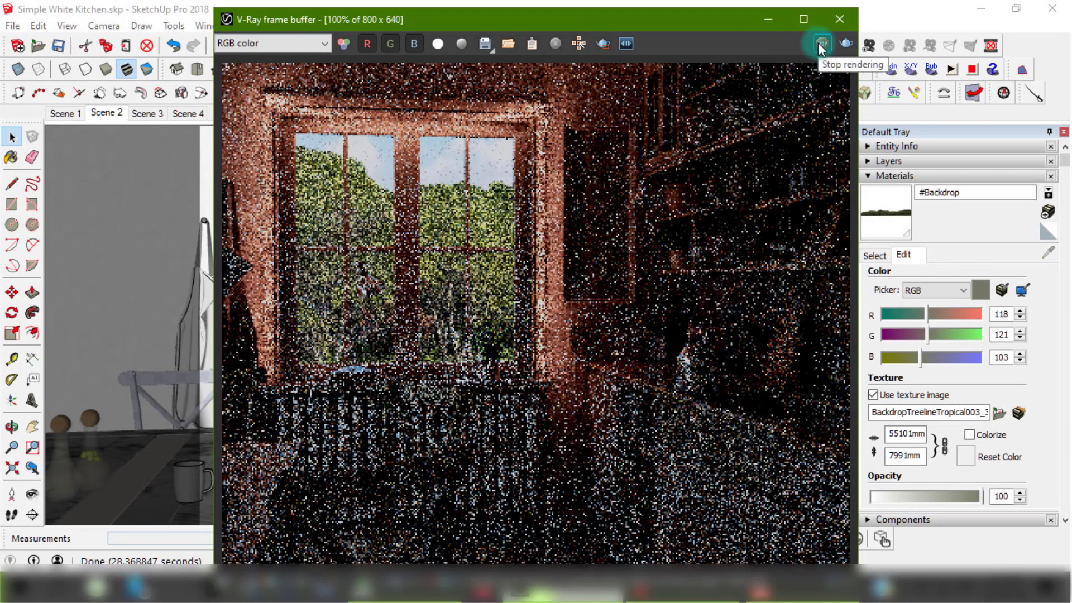
click(840, 19)
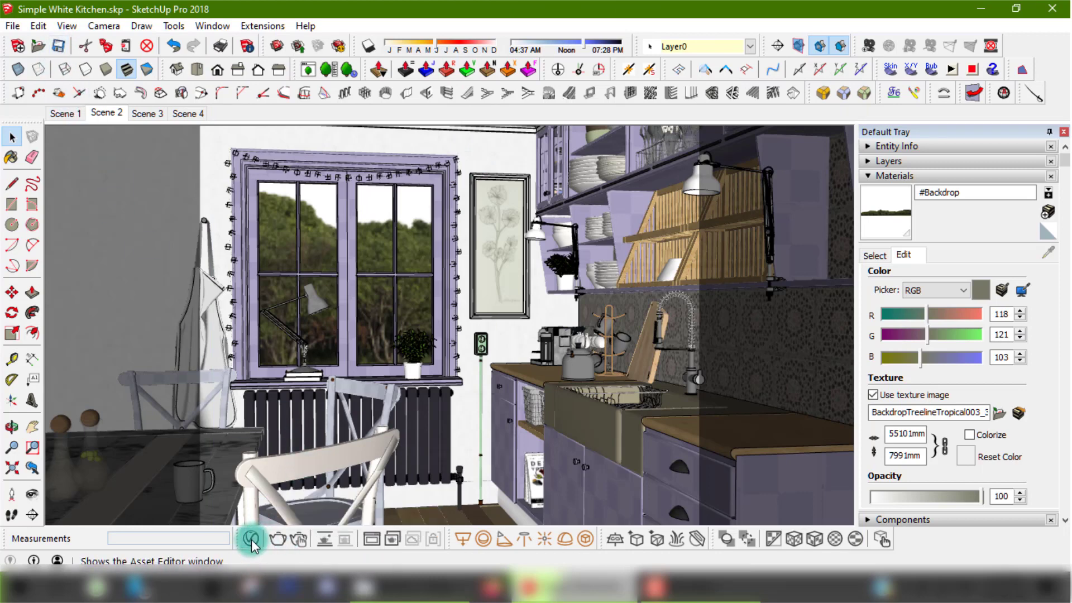
Step: Launch a full V-Ray render of the Scene 2 kitchen with the treeline backdrop
click(280, 544)
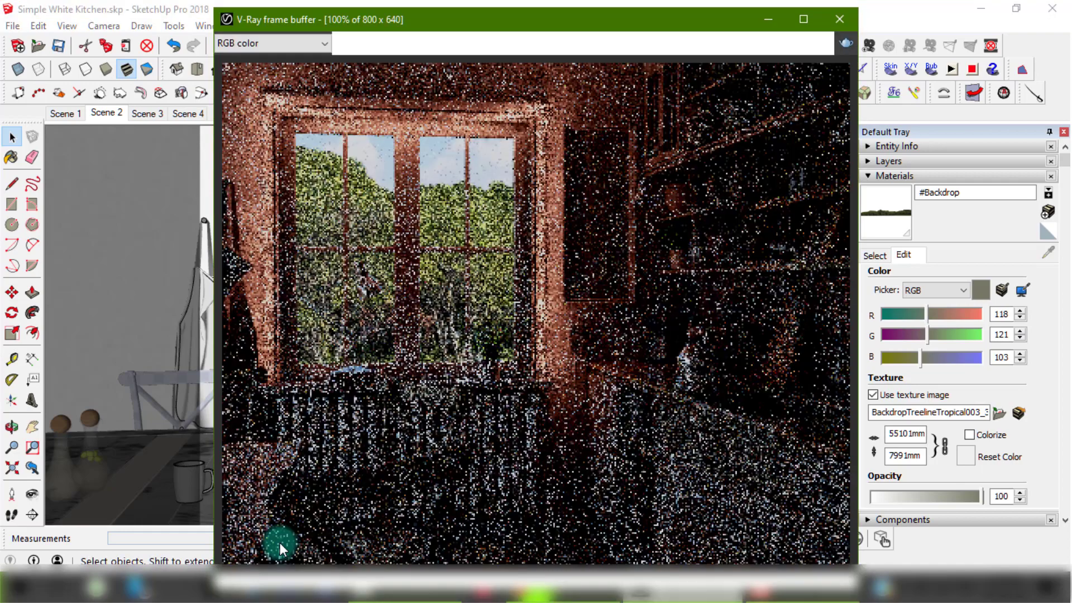